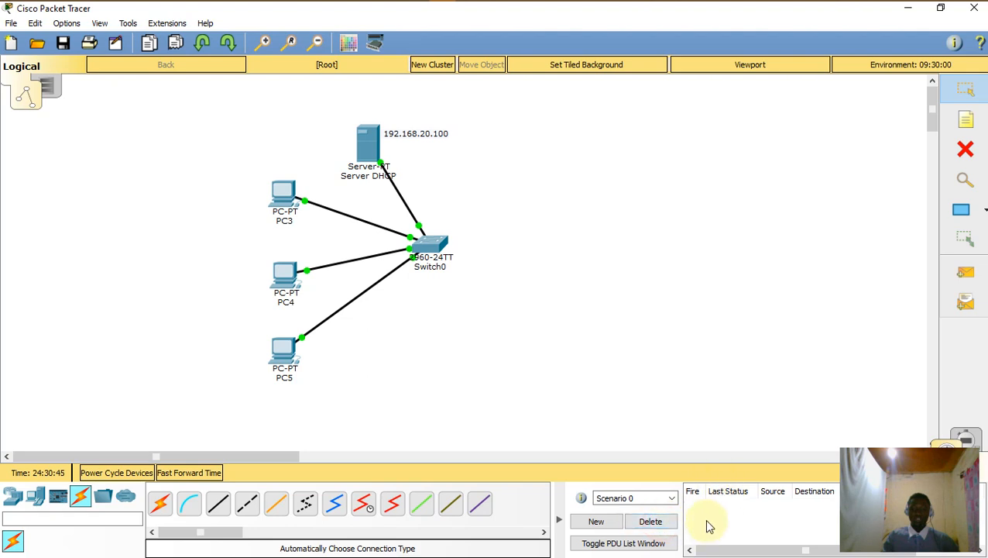
# Add a generic server to the workspace between Server DHCP and the empty area beside it, and rename it Server DNS.
pyautogui.click(37, 497)
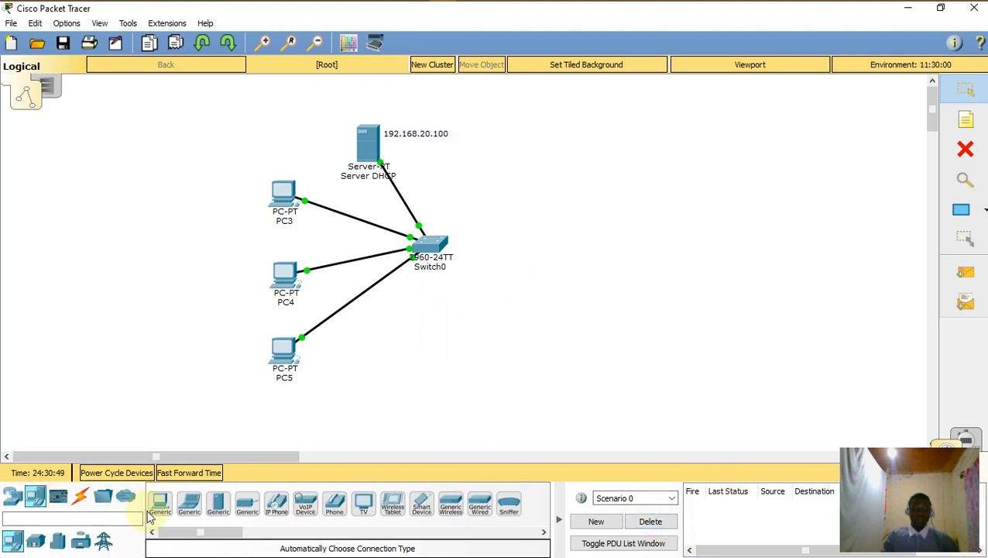
pyautogui.click(221, 508)
pyautogui.click(574, 210)
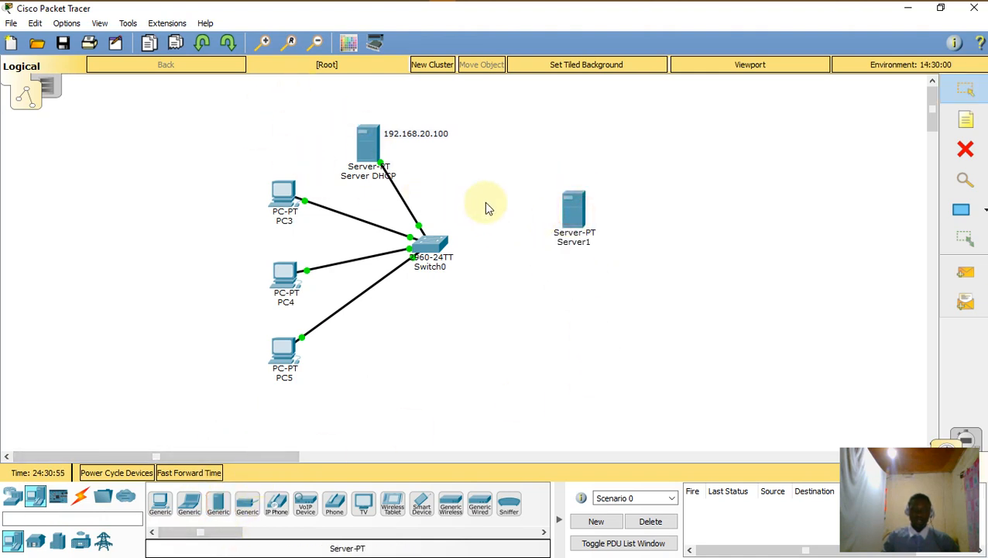
pyautogui.moveTo(576, 219); pyautogui.dragTo(521, 186)
pyautogui.click(554, 243)
pyautogui.click(523, 200)
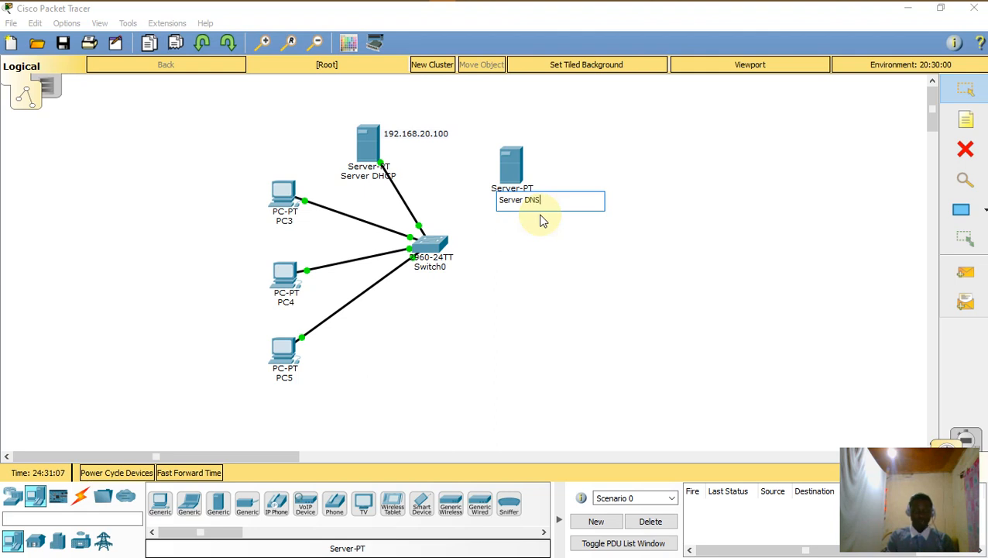
pyautogui.click(708, 275)
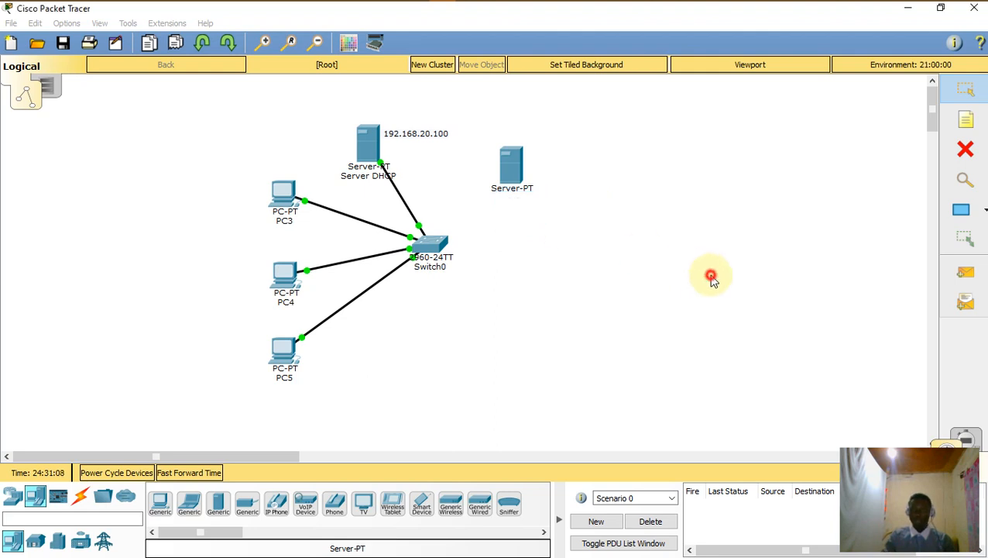
# Add a note reading 192.168.20.101 and place it just above Server DNS.
pyautogui.click(976, 275)
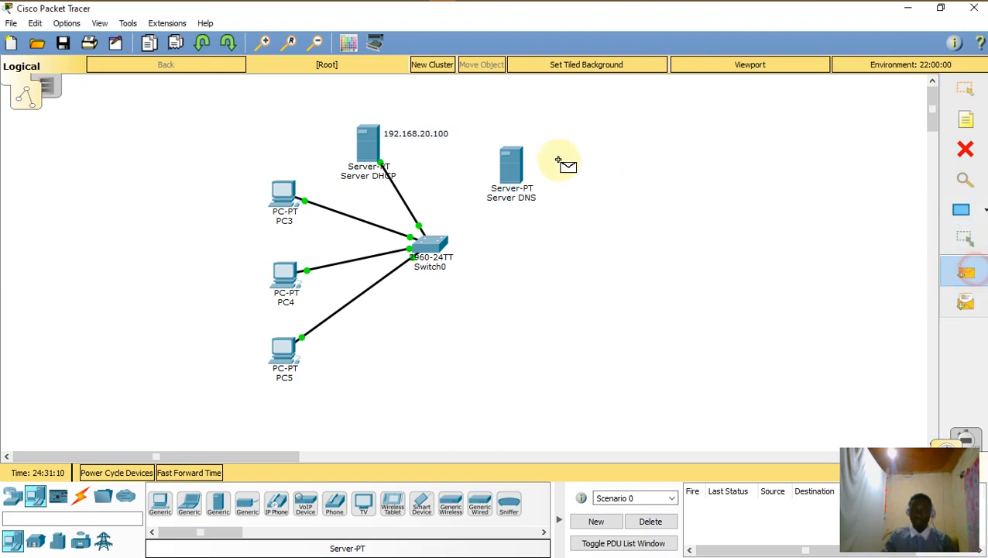
pyautogui.click(966, 121)
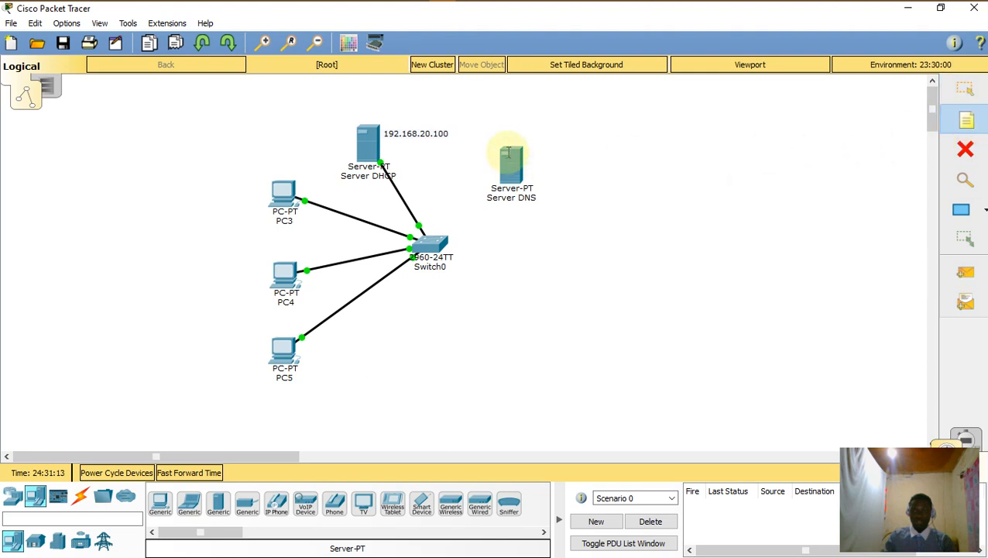
pyautogui.click(540, 152)
pyautogui.write('192.168.20.101')
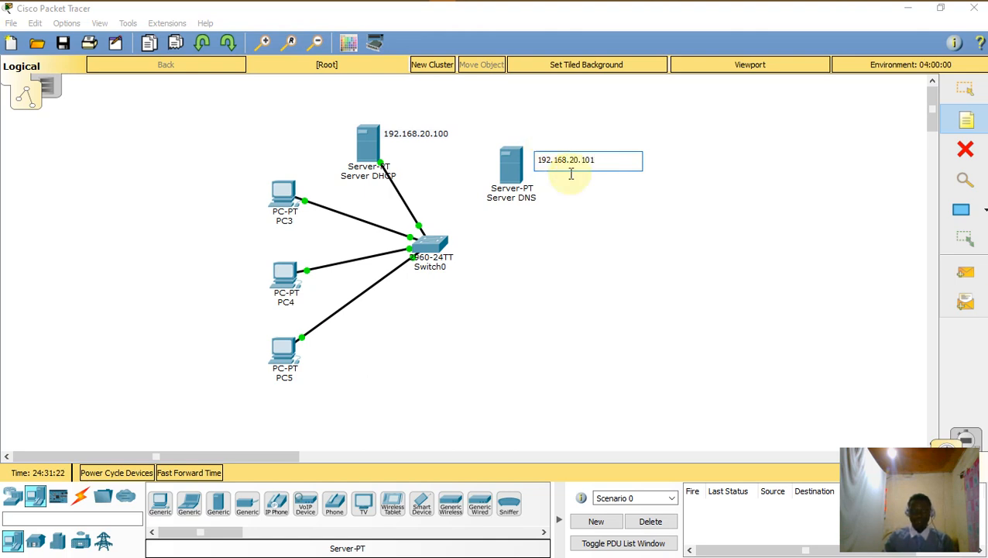
pyautogui.click(607, 238)
pyautogui.click(590, 158)
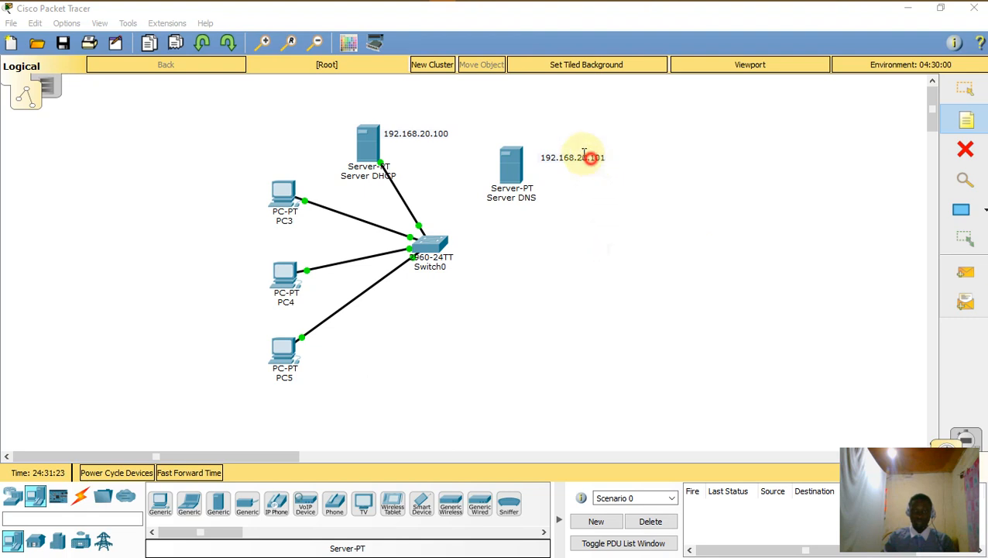
pyautogui.click(965, 89)
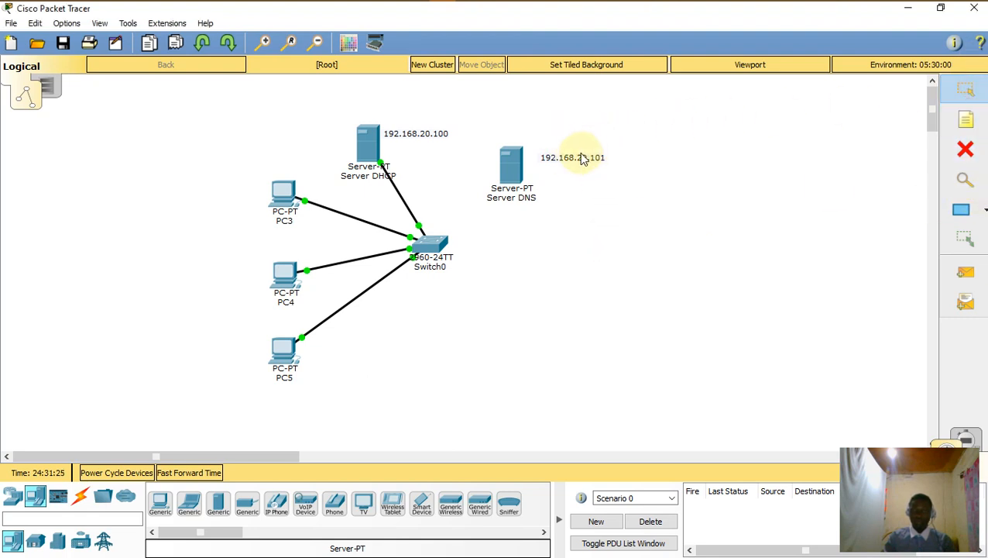
pyautogui.moveTo(577, 161); pyautogui.dragTo(546, 134)
pyautogui.click(618, 203)
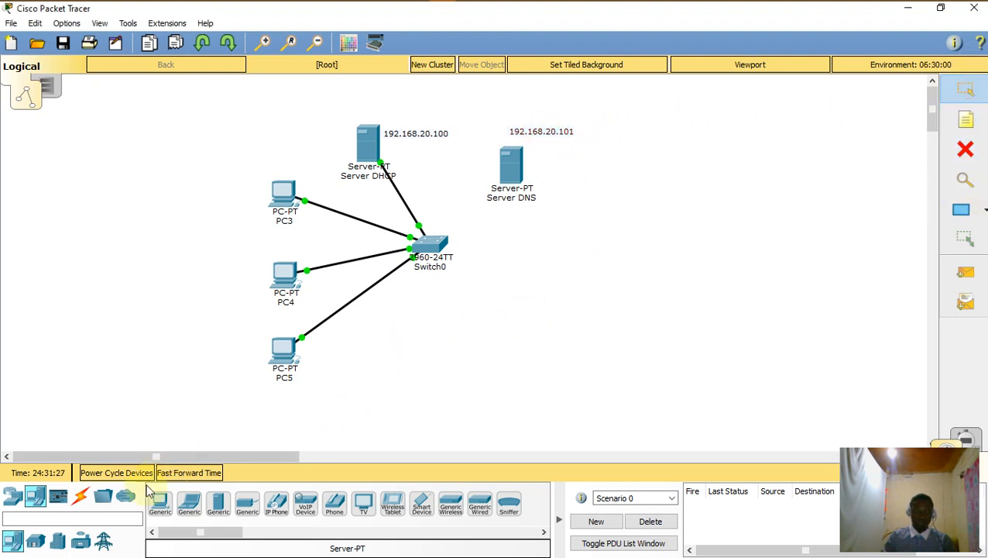
# Connect FastEthernet0 of Server DNS to a free FastEthernet port on Switch0 with a copper straight-through cable and fast-forward the simulation time.
pyautogui.click(83, 500)
pyautogui.click(218, 513)
pyautogui.click(513, 172)
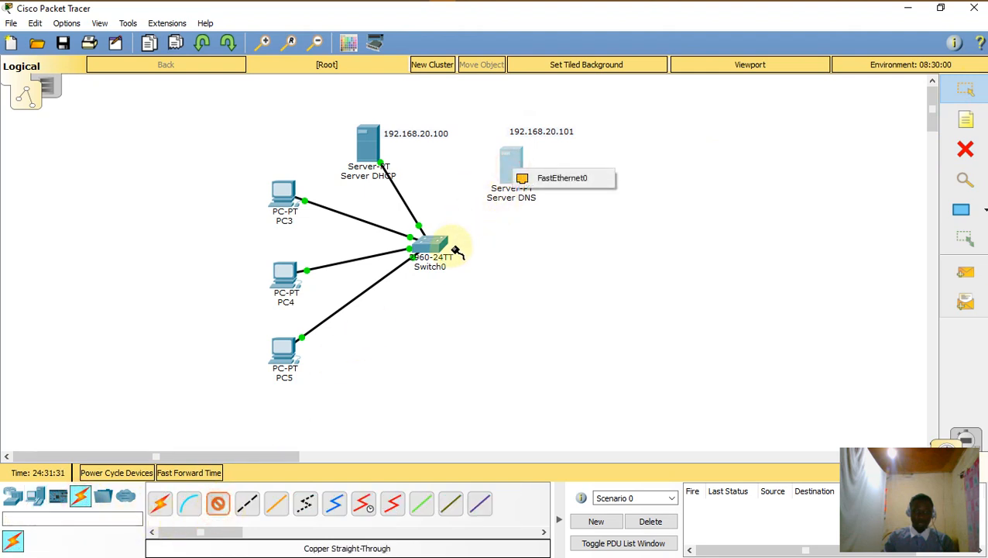
pyautogui.click(556, 180)
pyautogui.click(431, 244)
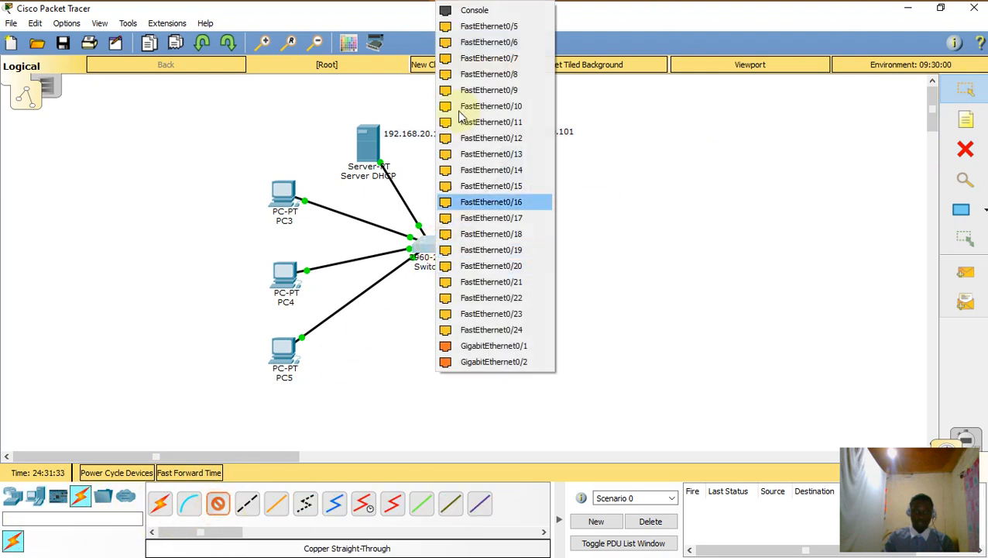
pyautogui.click(467, 35)
pyautogui.click(203, 472)
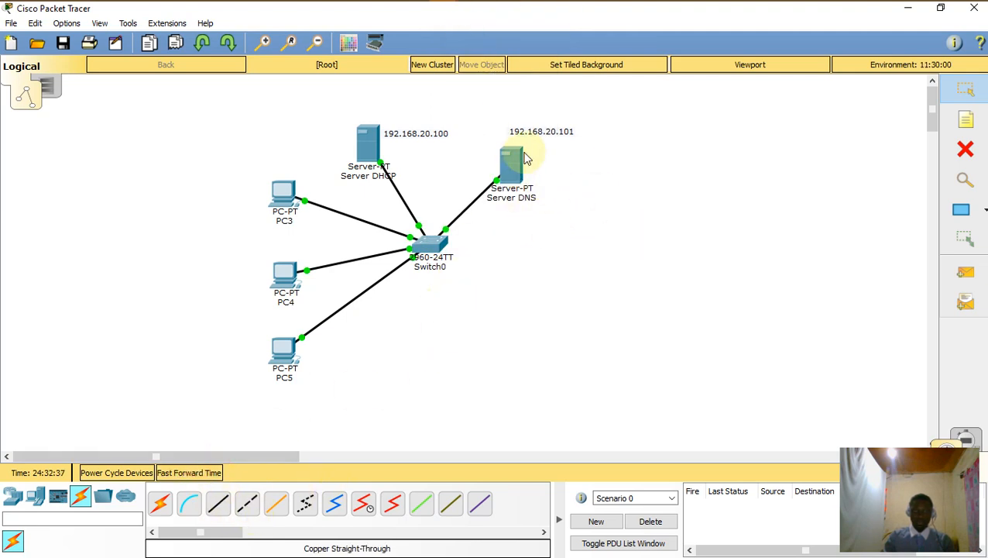
# Set the static IP address of Server DNS to 192.168.20.101 in its IP configuration.
pyautogui.click(524, 159)
pyautogui.click(313, 134)
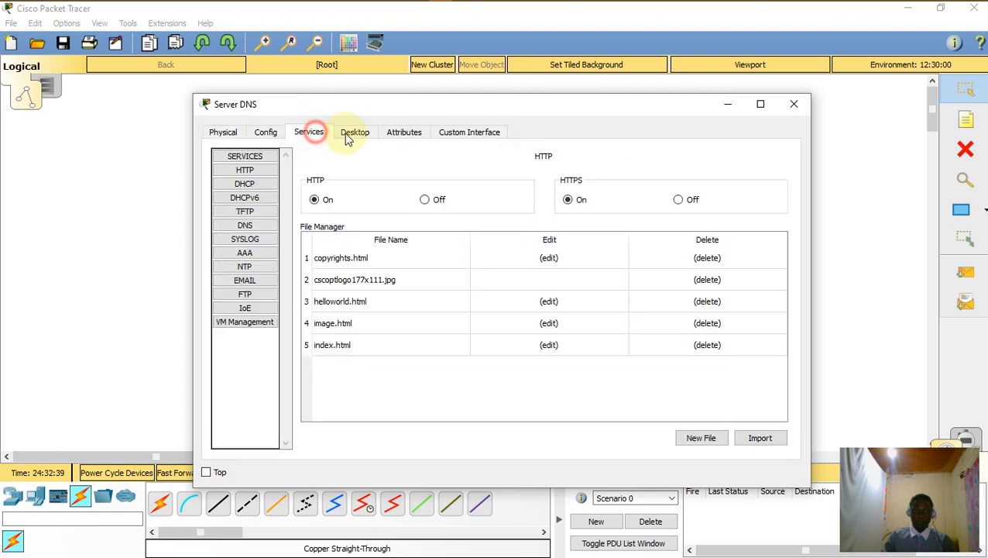
pyautogui.click(352, 132)
pyautogui.click(308, 134)
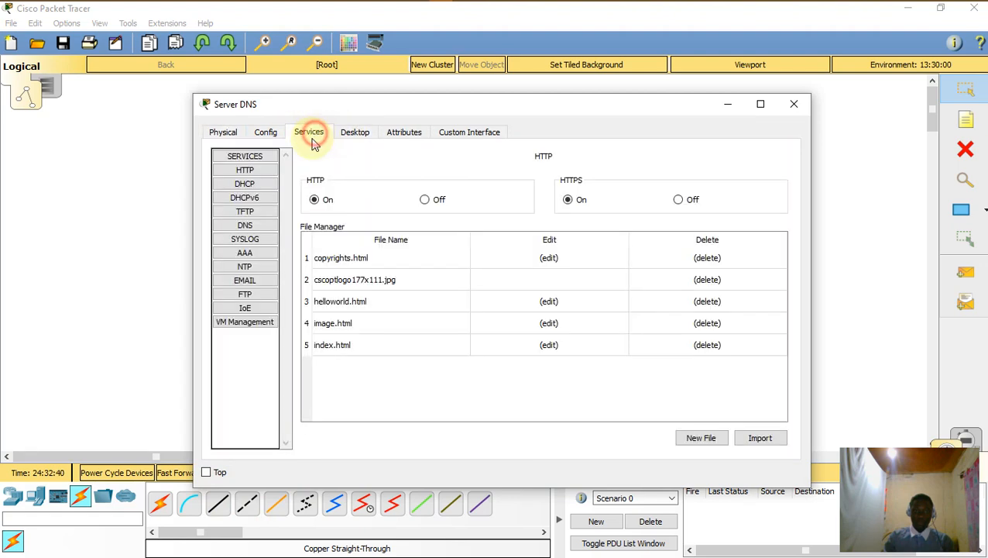
pyautogui.click(353, 133)
pyautogui.click(309, 132)
pyautogui.click(354, 132)
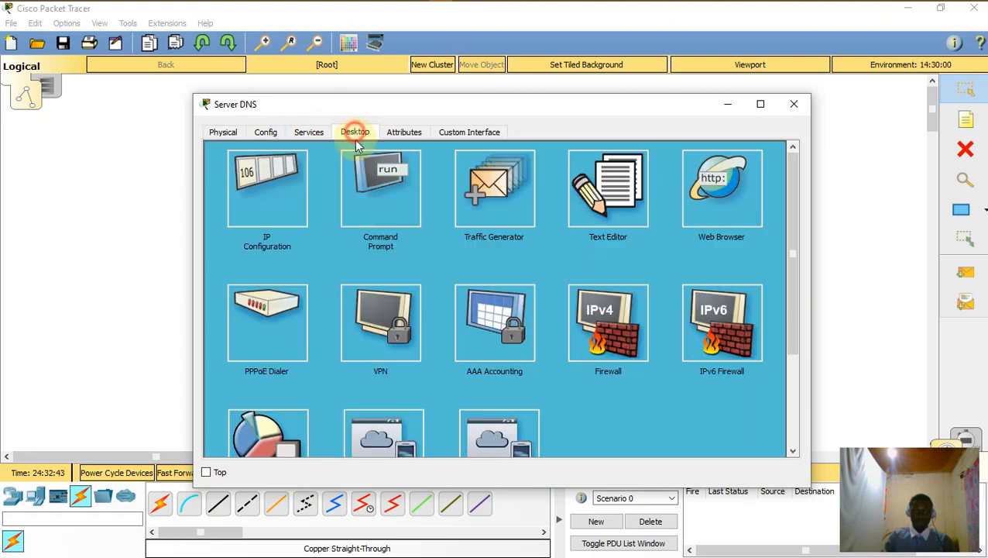
pyautogui.click(275, 193)
pyautogui.click(434, 230)
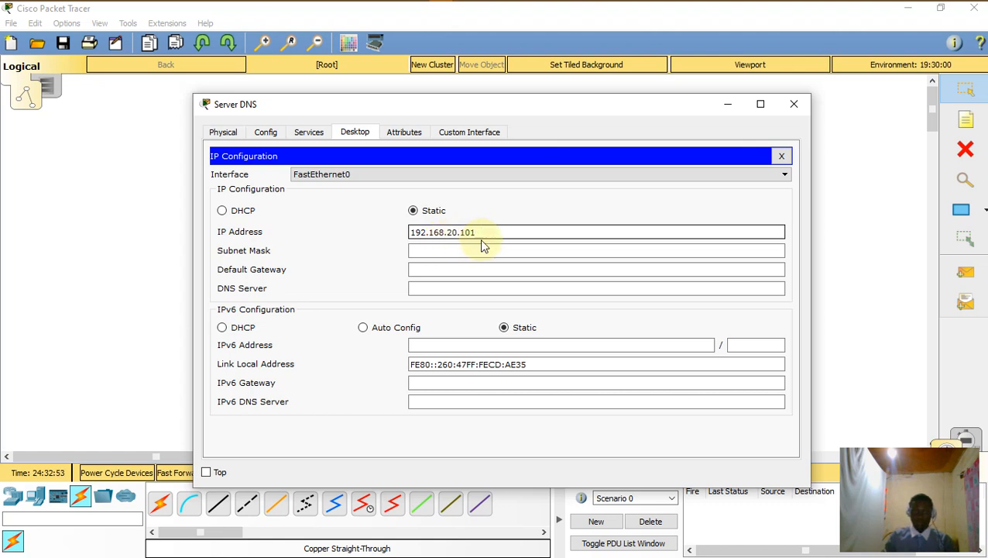
# Copy the IP address of Server DNS, fill in subnet mask 255.255.255.0 and set its DNS server to 192.168.20.101.
pyautogui.moveTo(484, 233); pyautogui.dragTo(302, 239)
pyautogui.hotkey('ctrl', 'c')
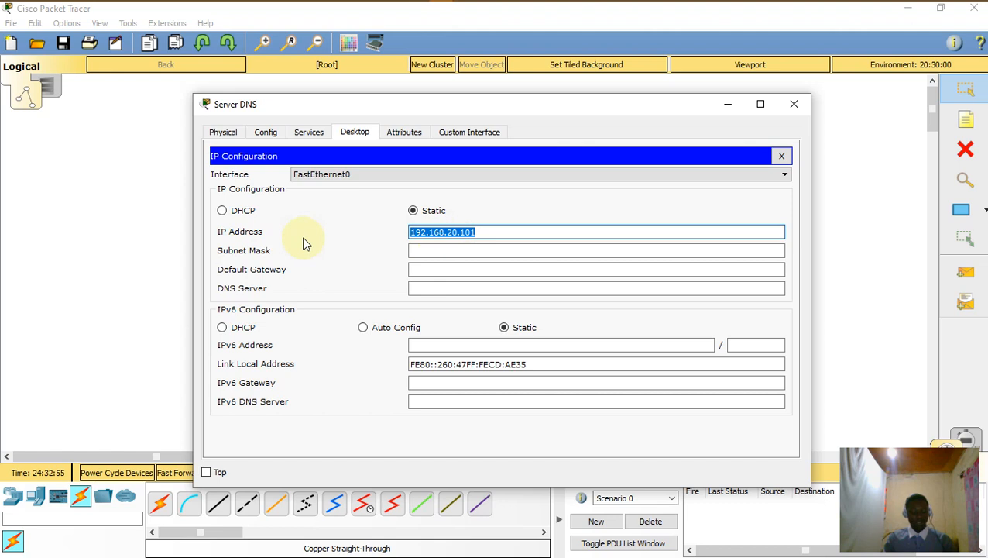
pyautogui.click(419, 250)
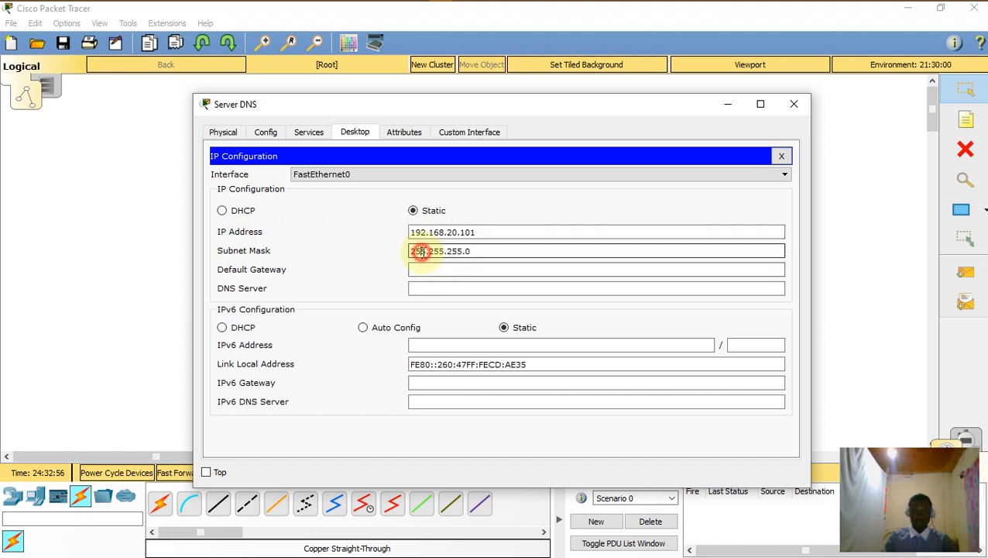
pyautogui.click(488, 252)
pyautogui.moveTo(507, 252); pyautogui.dragTo(294, 241)
pyautogui.click(497, 252)
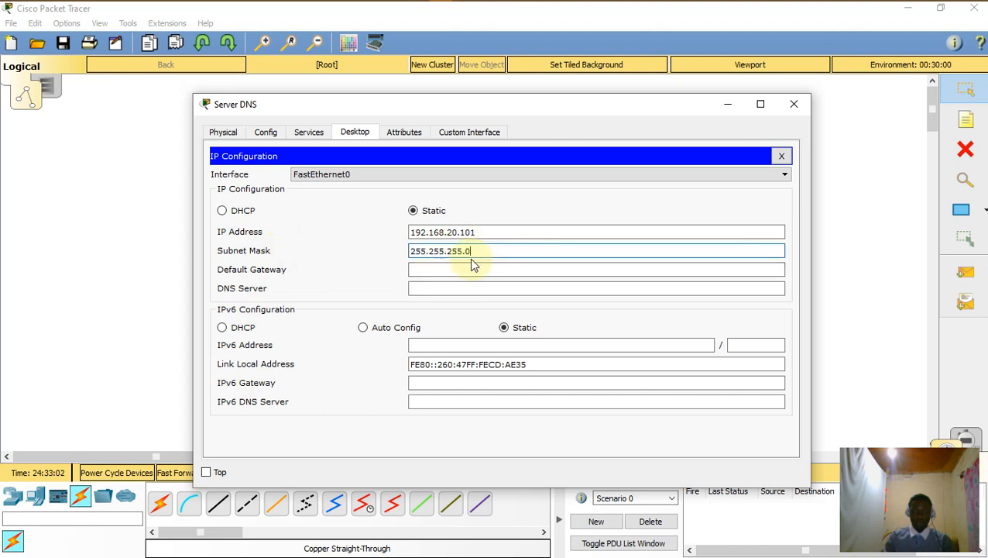
pyautogui.click(457, 291)
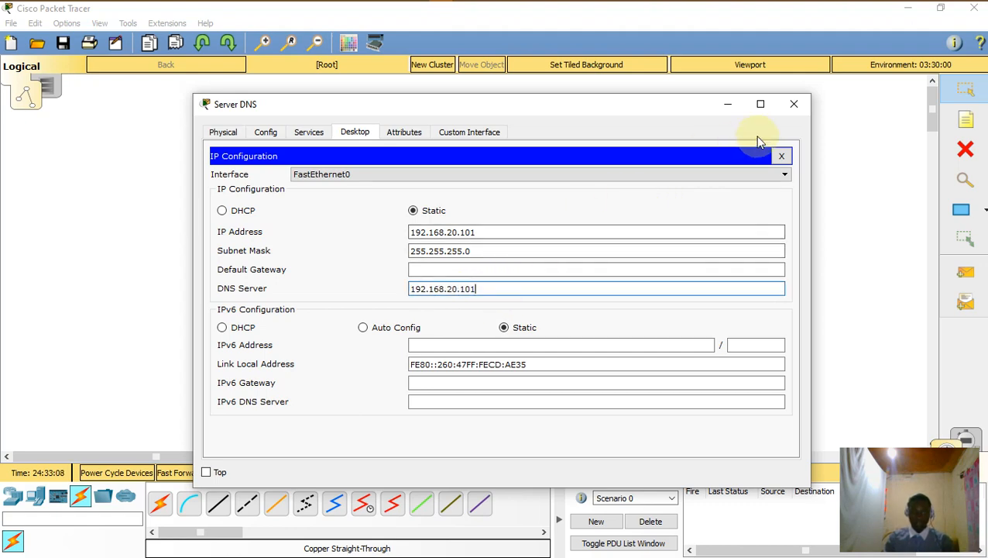
pyautogui.click(794, 103)
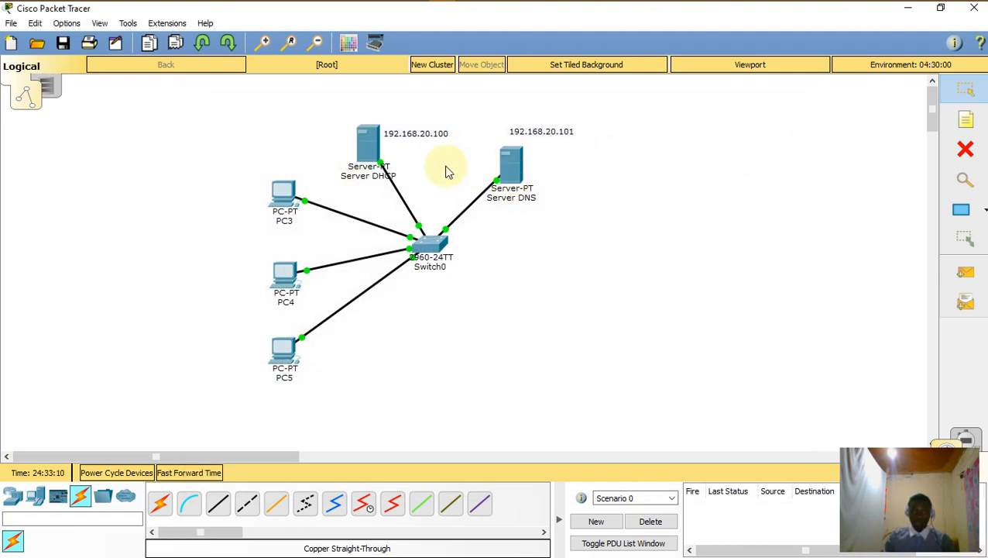
# Set the DNS server to 192.168.20.101 in the IP configuration of Server DHCP.
pyautogui.click(368, 144)
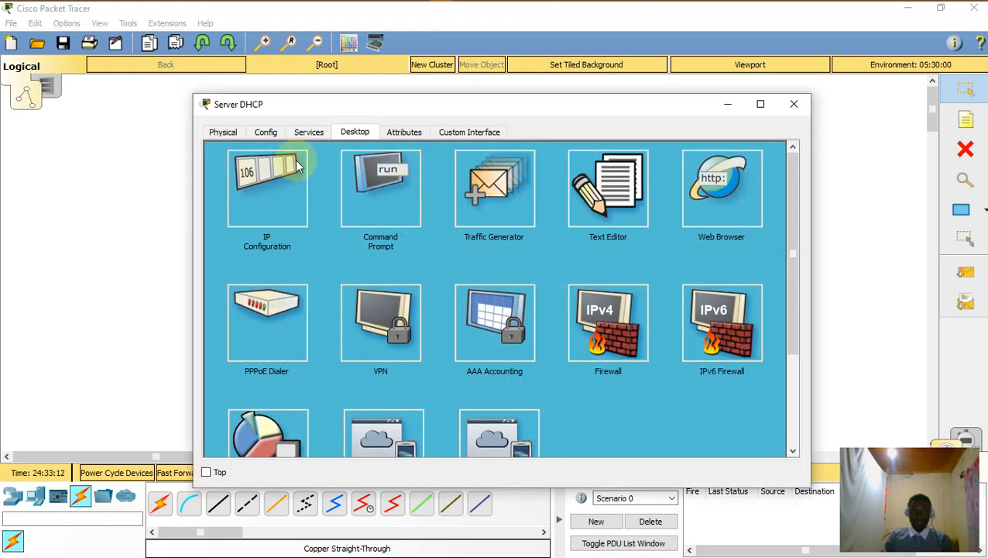
pyautogui.click(308, 131)
pyautogui.click(357, 132)
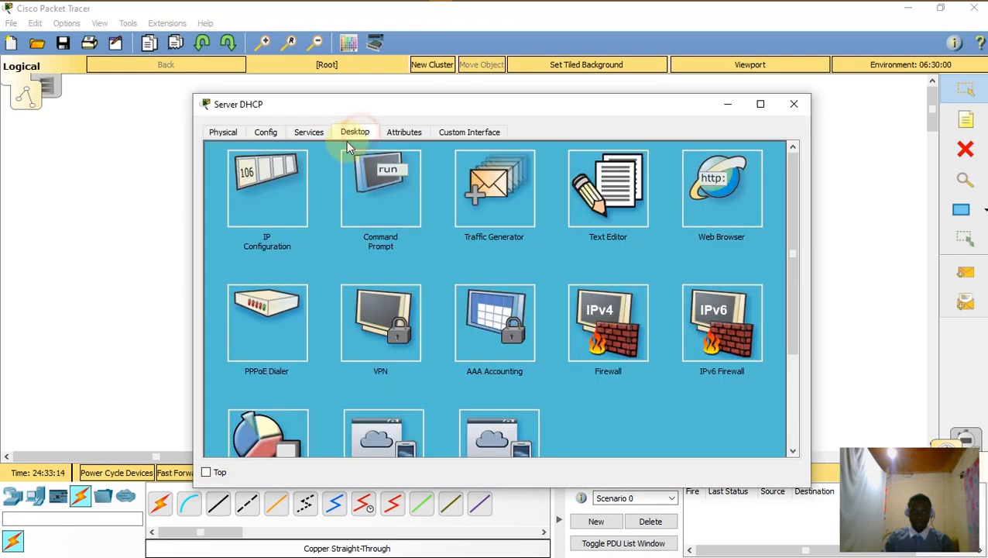
pyautogui.click(404, 133)
pyautogui.click(308, 131)
pyautogui.click(355, 133)
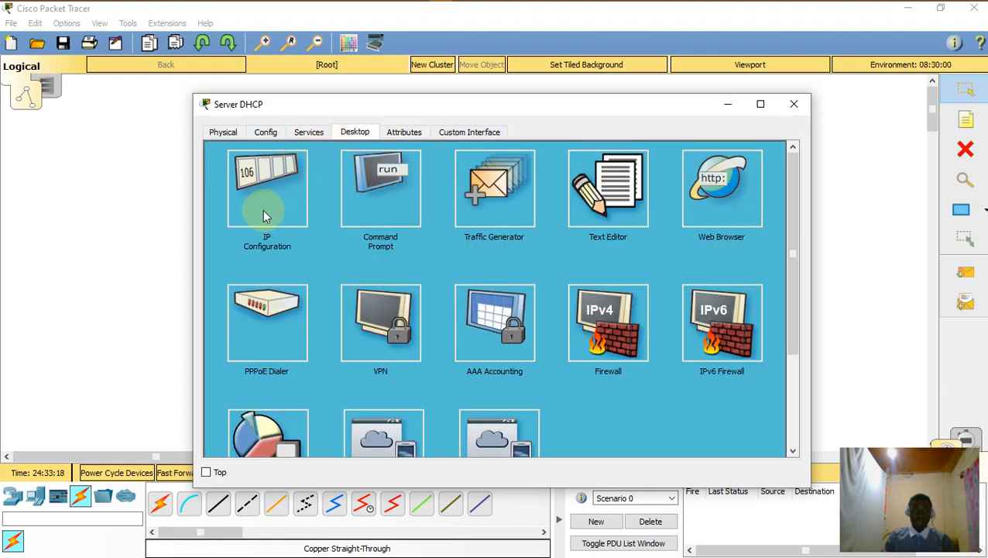
pyautogui.click(263, 211)
pyautogui.click(448, 287)
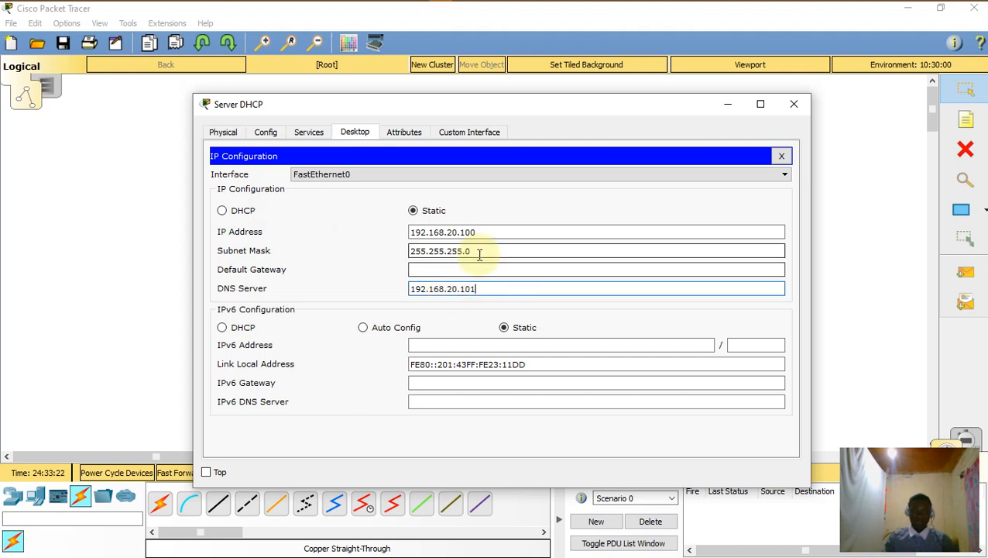
# Set the DNS server of the serverPool address pool to 192.168.20.101 in the DHCP service of Server DHCP.
pyautogui.click(312, 135)
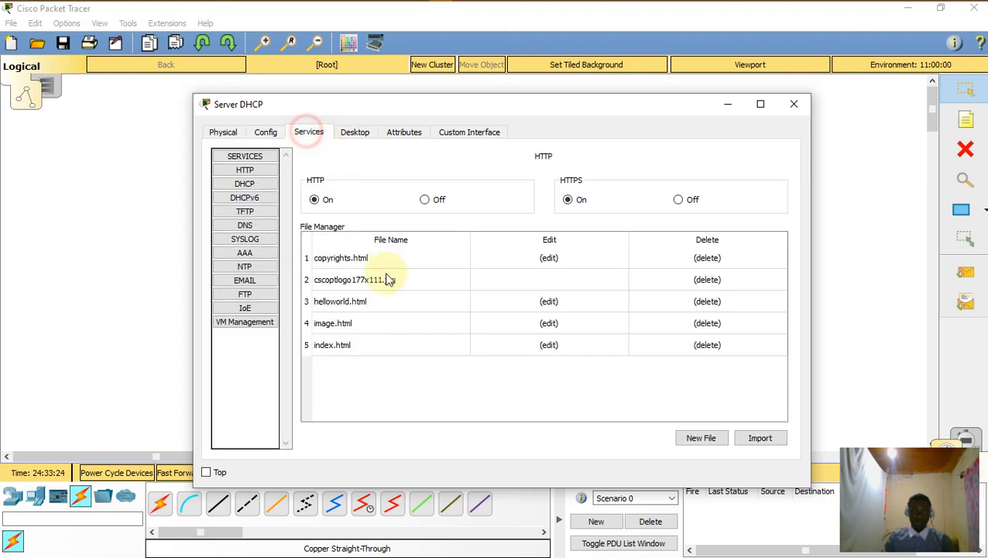
pyautogui.click(246, 183)
pyautogui.moveTo(467, 237); pyautogui.dragTo(351, 241)
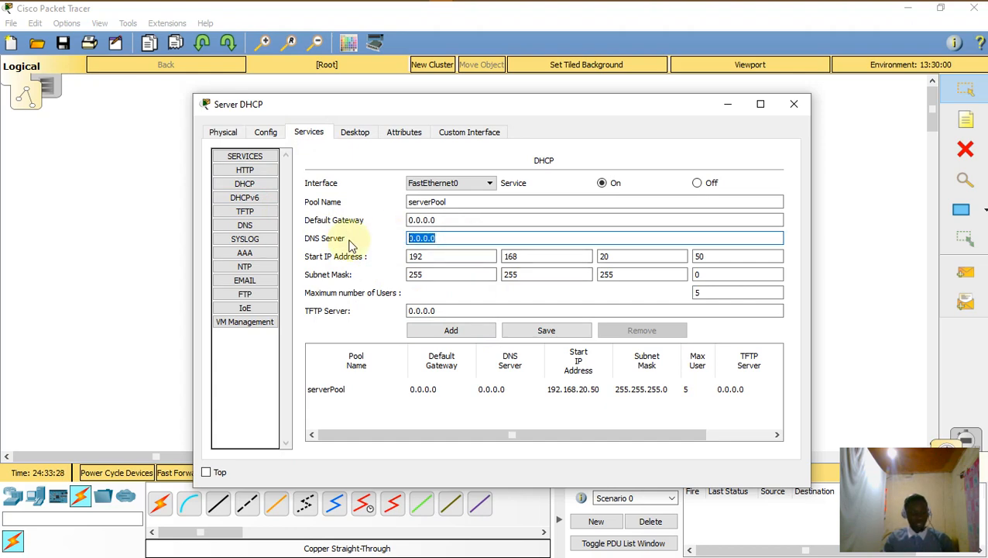
pyautogui.hotkey('ctrl', 'v')
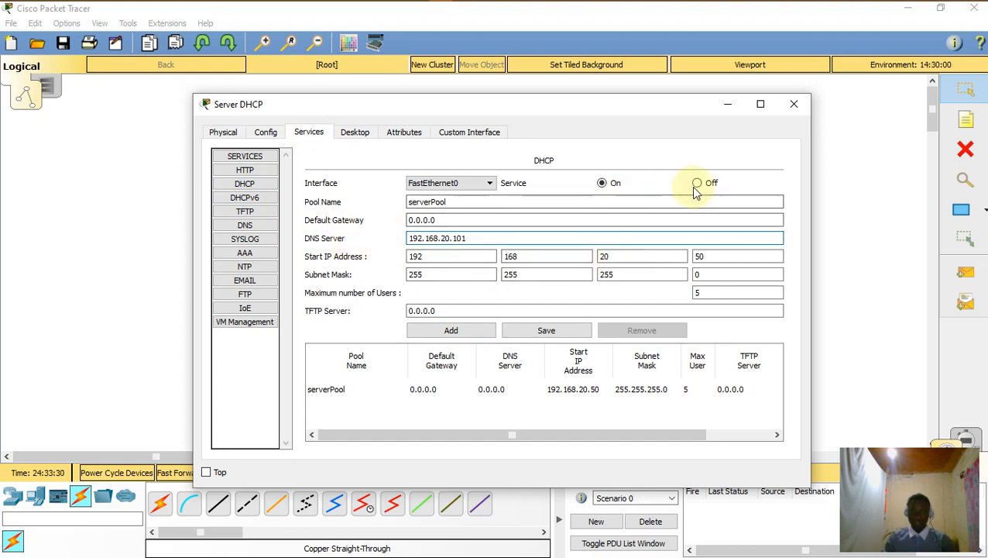
pyautogui.click(794, 104)
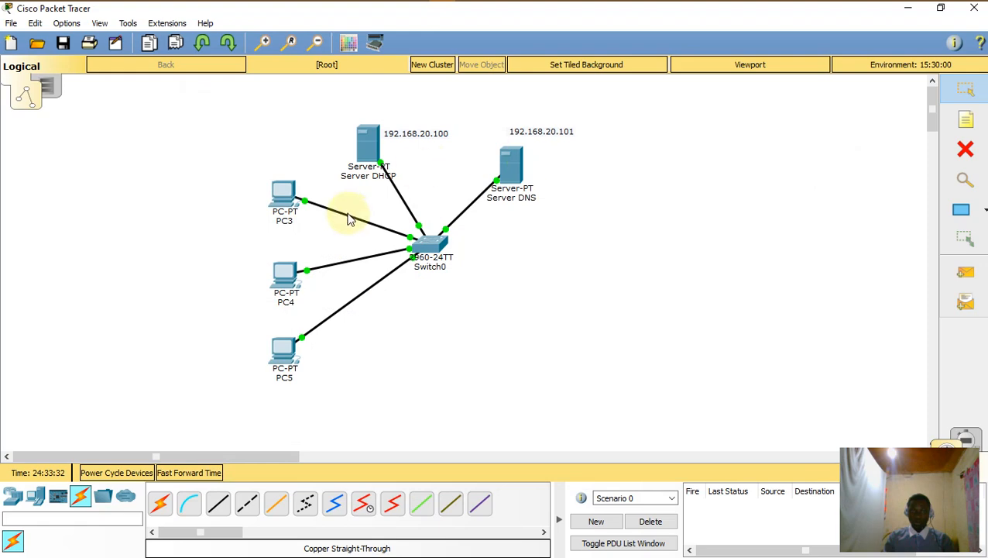
# Renew the DHCP lease of PC3 by switching its IP configuration to Static and back to DHCP.
pyautogui.click(290, 195)
pyautogui.click(271, 193)
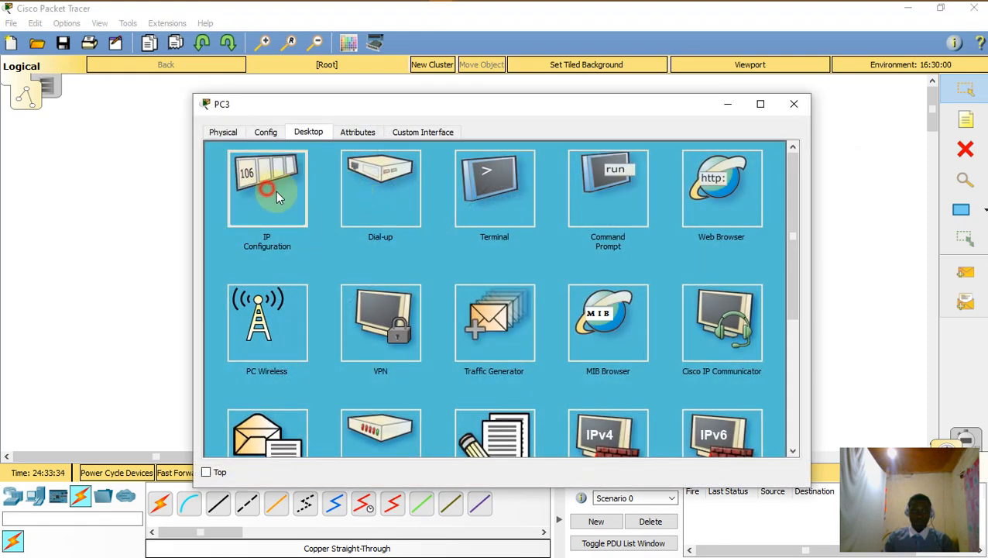
pyautogui.click(434, 193)
pyautogui.click(223, 192)
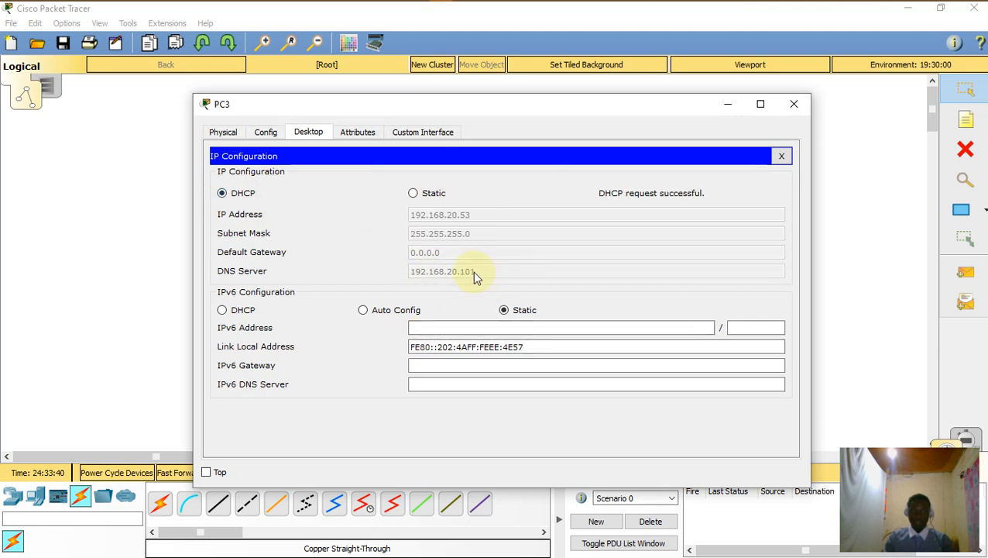
pyautogui.click(794, 103)
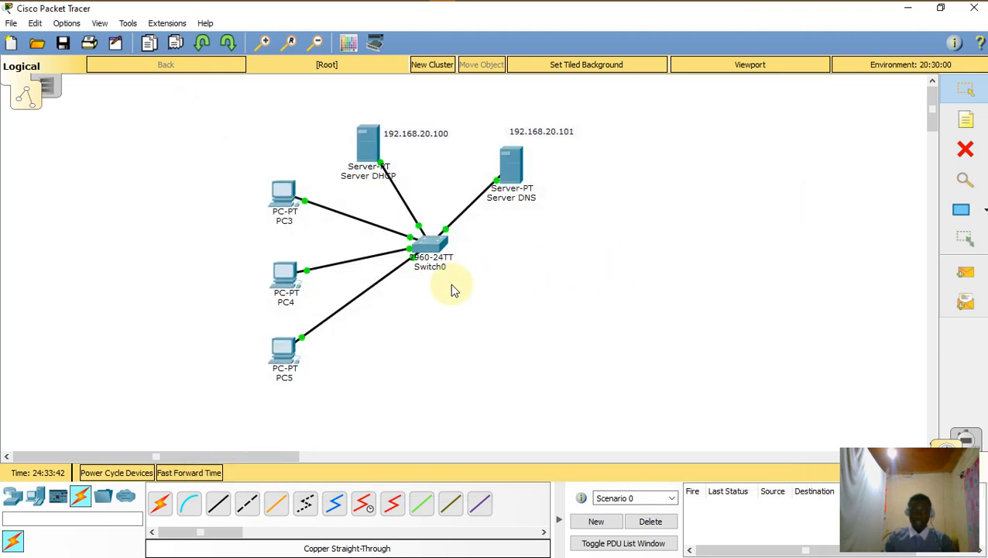
# Renew the DHCP lease of PC4 by switching its IP configuration to Static and back to DHCP.
pyautogui.click(283, 275)
pyautogui.click(295, 201)
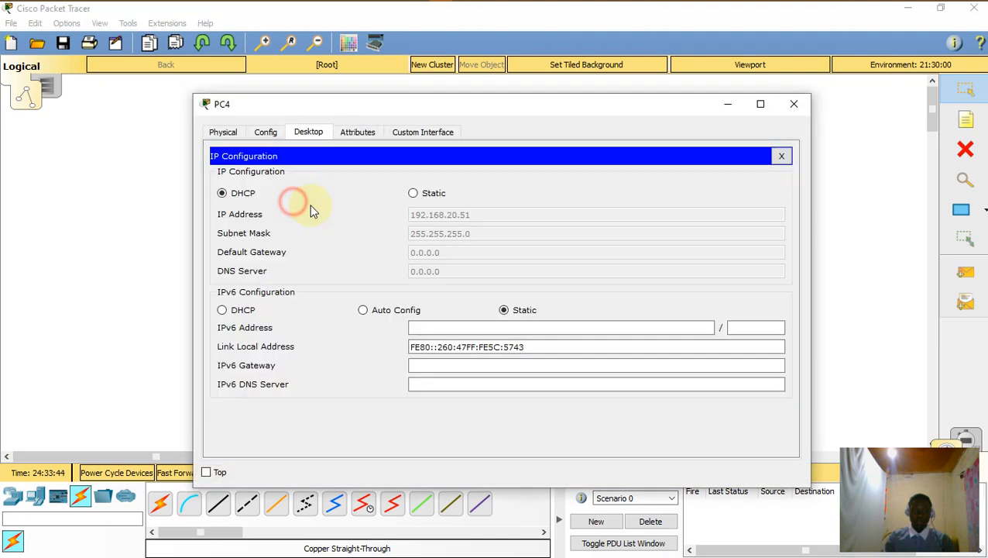
pyautogui.click(410, 194)
pyautogui.click(226, 193)
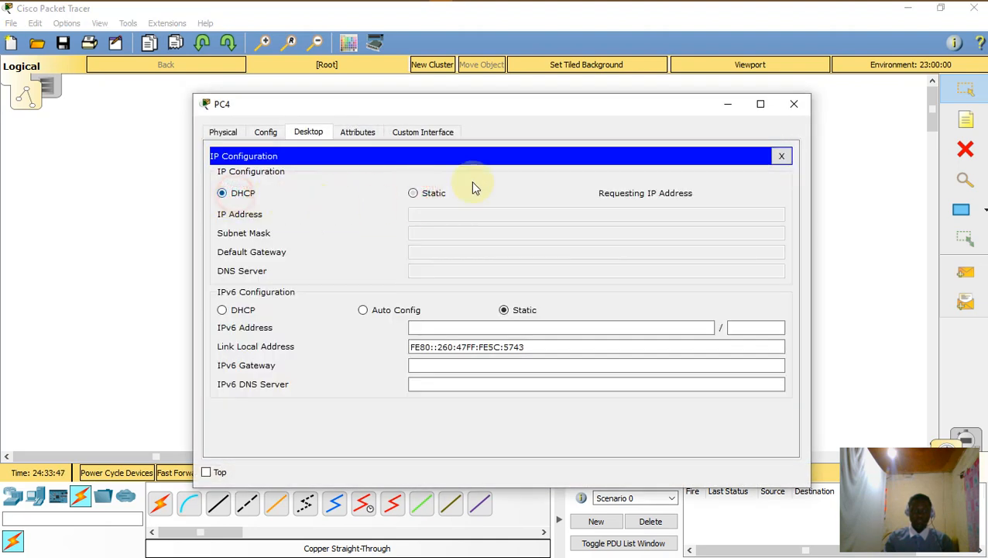
# Renew the DHCP lease of PC5 by switching its IP configuration to Static and back to DHCP.
pyautogui.click(794, 104)
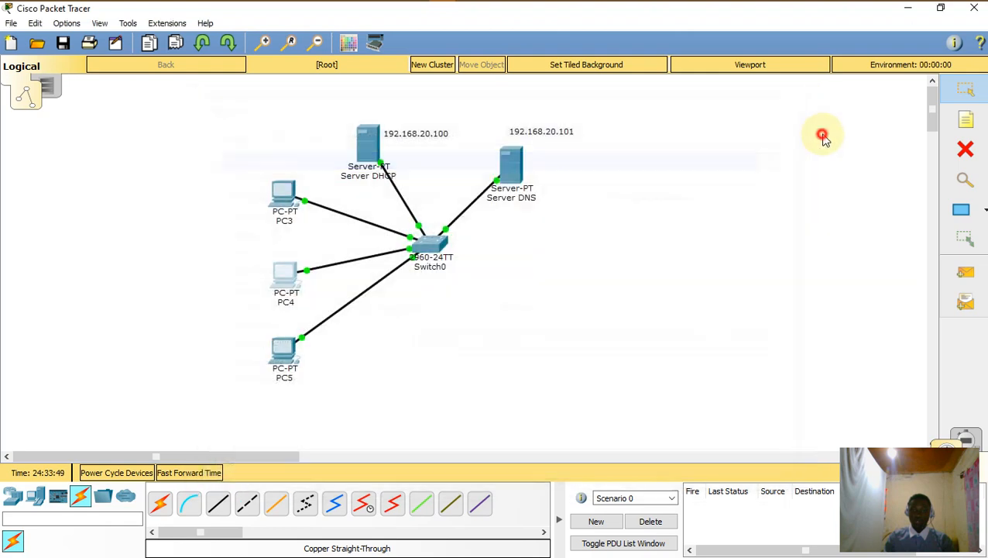
pyautogui.click(283, 346)
pyautogui.click(285, 353)
pyautogui.click(275, 202)
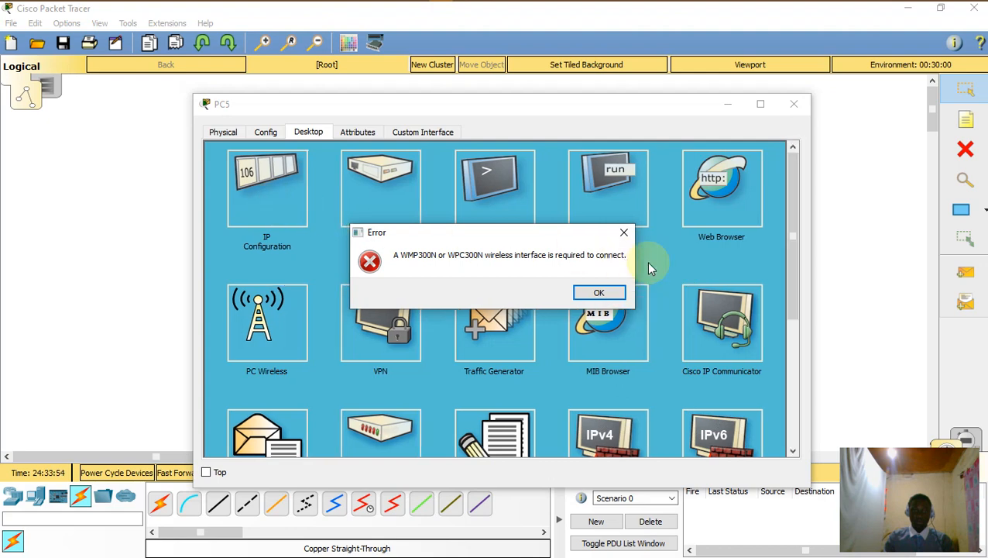
pyautogui.click(628, 233)
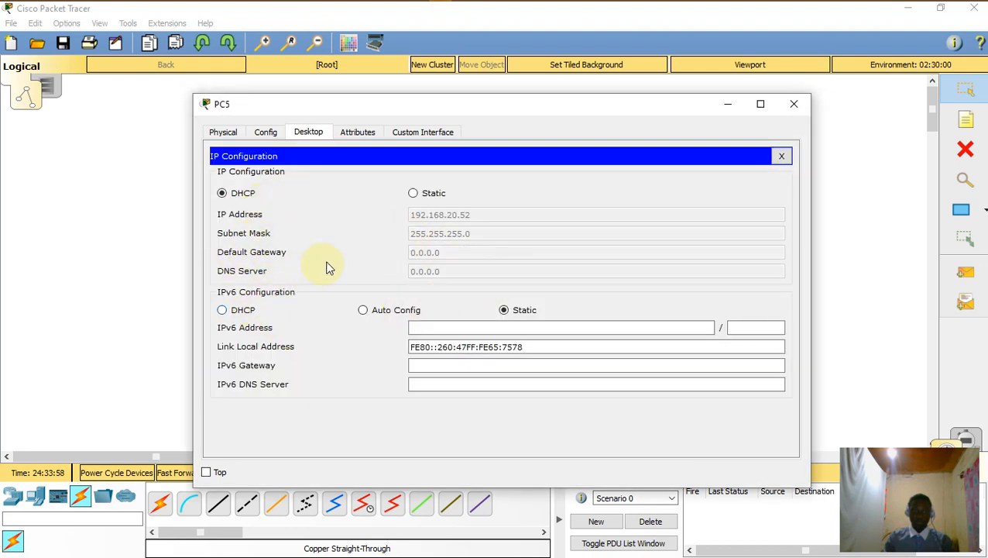
pyautogui.click(414, 193)
pyautogui.click(223, 193)
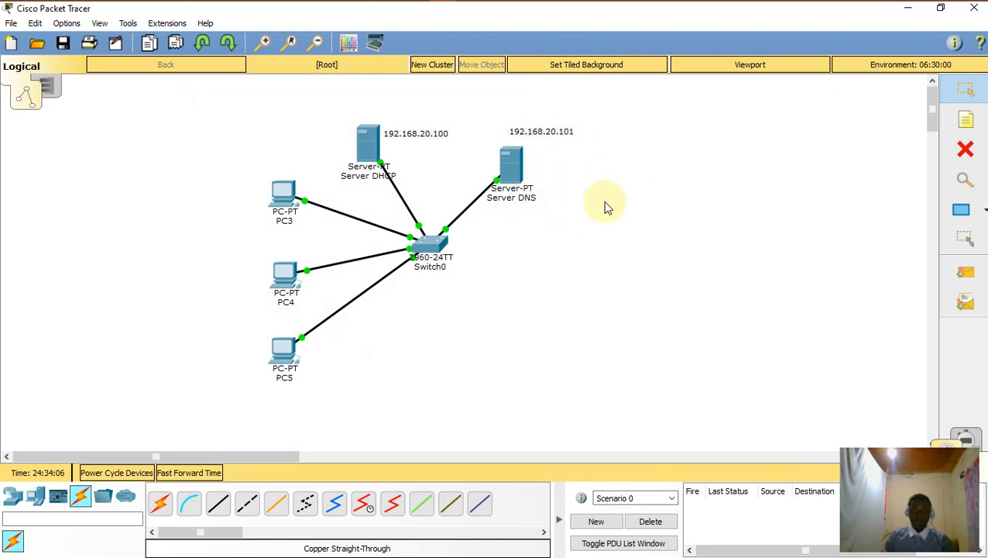
# Turn on the DNS service of Server DNS.
pyautogui.click(511, 164)
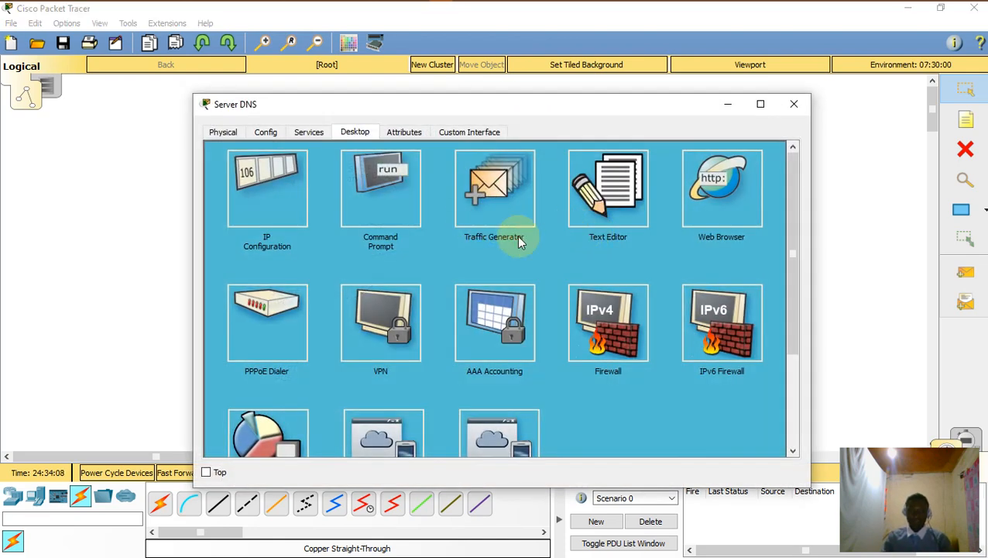
pyautogui.click(318, 133)
pyautogui.click(383, 132)
pyautogui.click(309, 133)
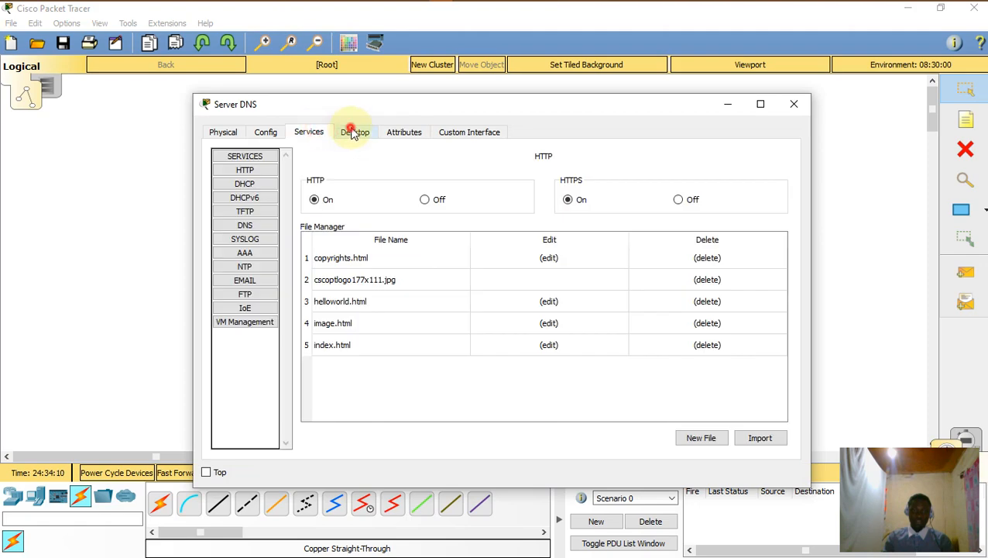
pyautogui.click(403, 131)
pyautogui.click(355, 132)
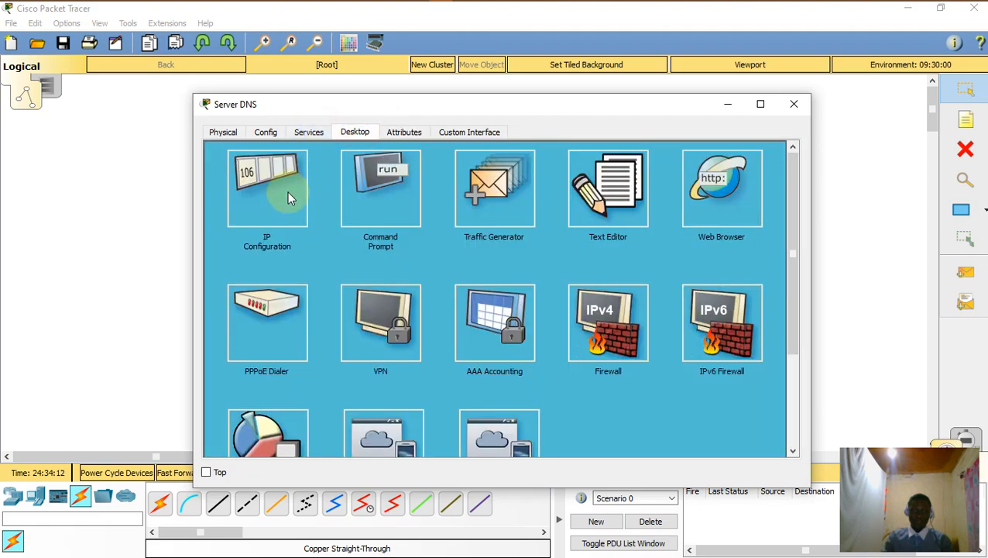
pyautogui.click(310, 133)
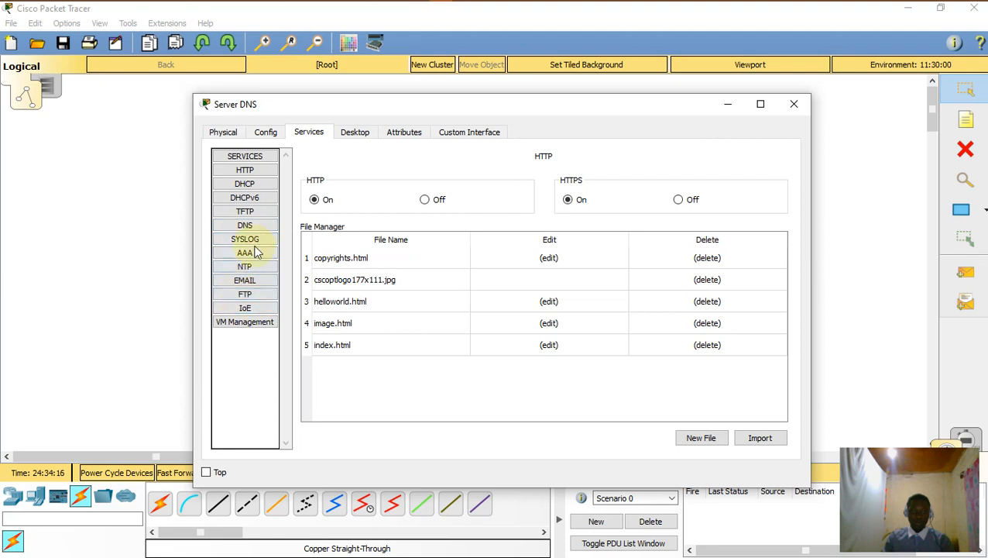
pyautogui.click(254, 228)
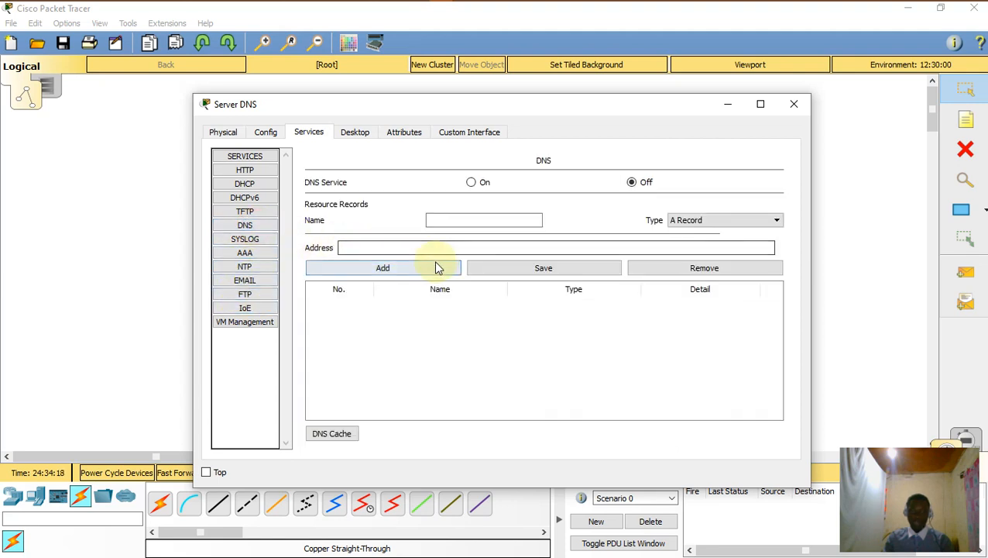
pyautogui.click(474, 185)
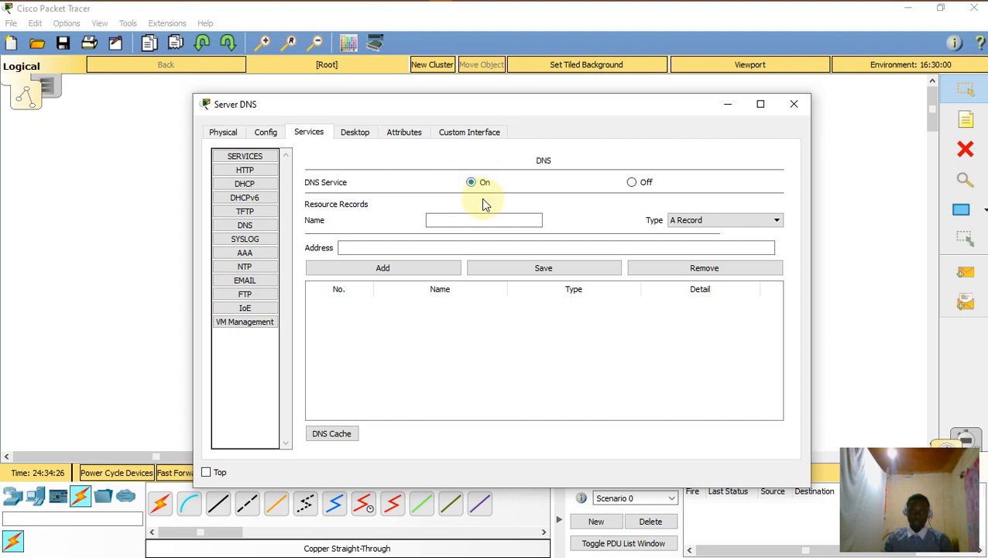
# Add an A record to the DNS service of Server DNS that maps mediatech.com to 192.168.20.101.
pyautogui.click(496, 221)
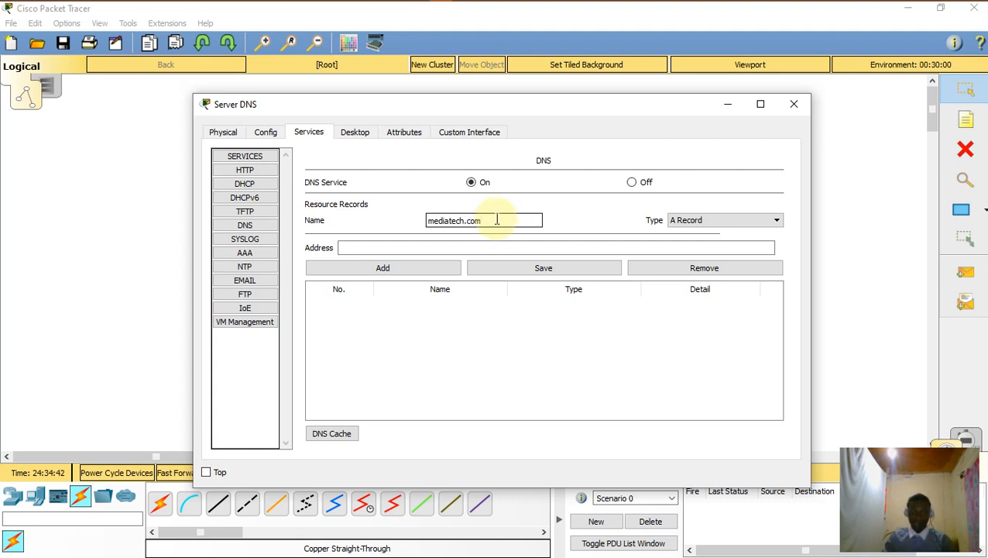
pyautogui.click(447, 247)
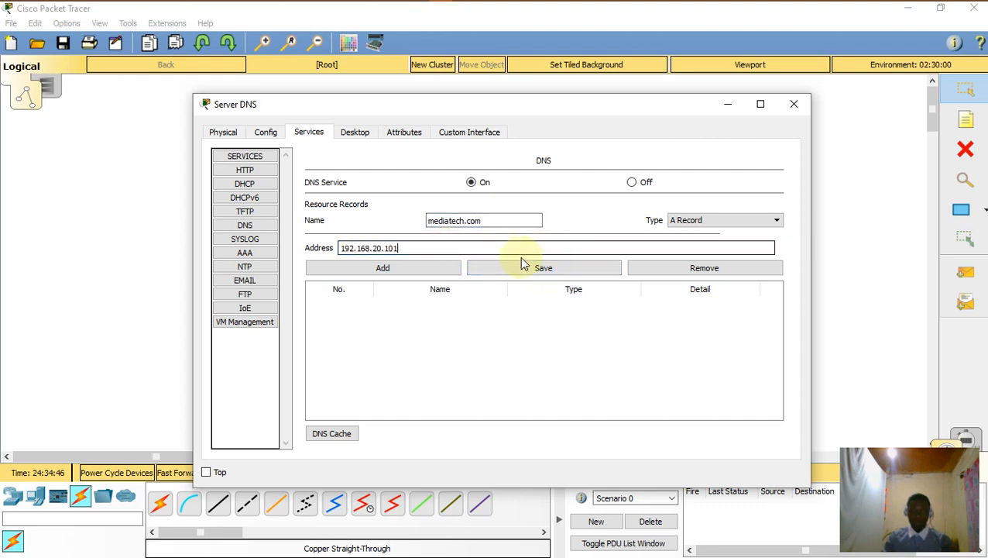
pyautogui.click(422, 271)
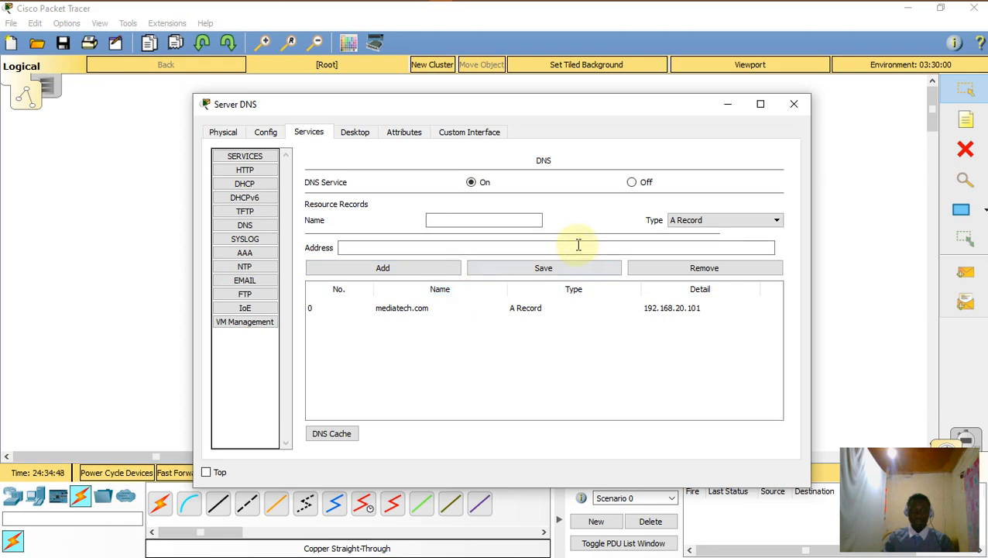
pyautogui.click(794, 104)
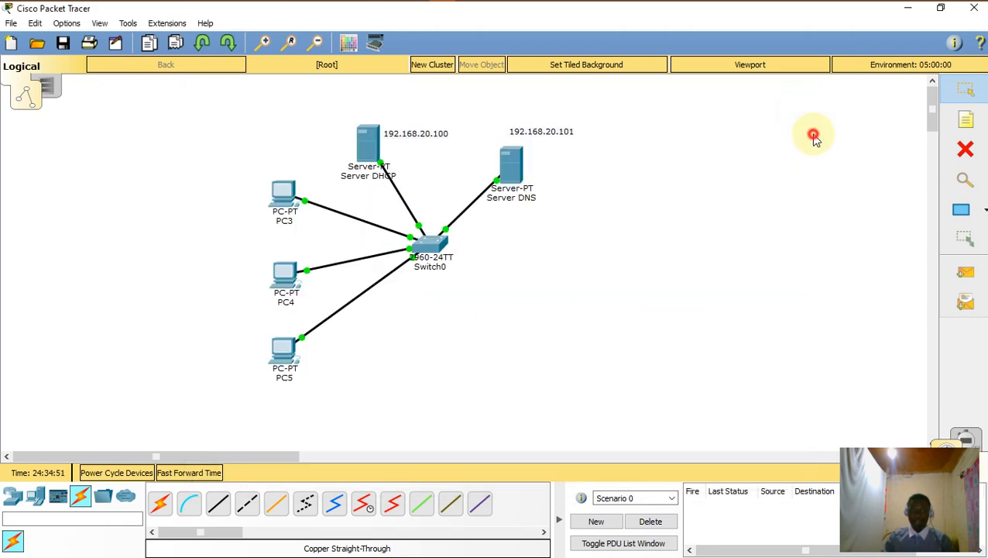
# Test access to the web page at 192.168.20.101 from PC3's web browser.
pyautogui.click(283, 203)
pyautogui.click(732, 208)
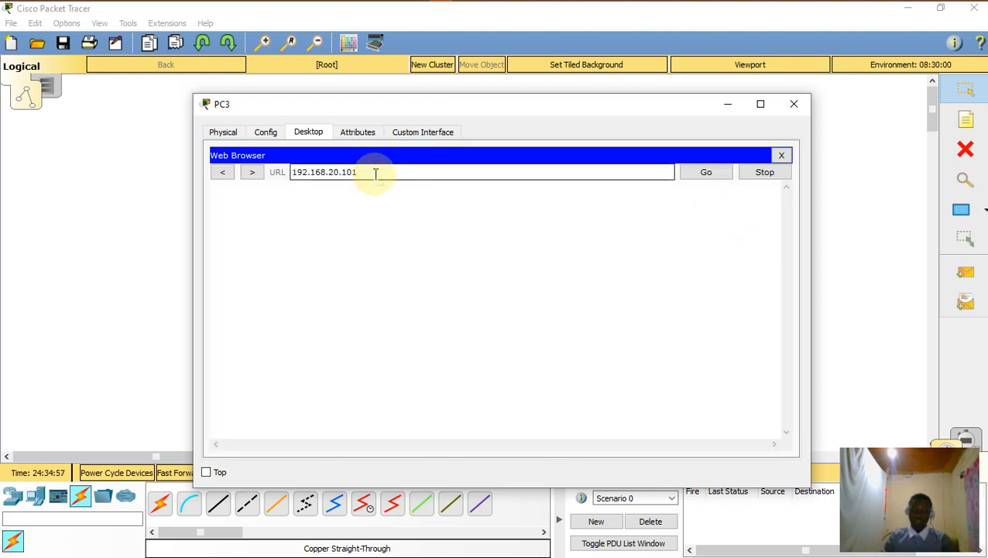
pyautogui.press('Return')
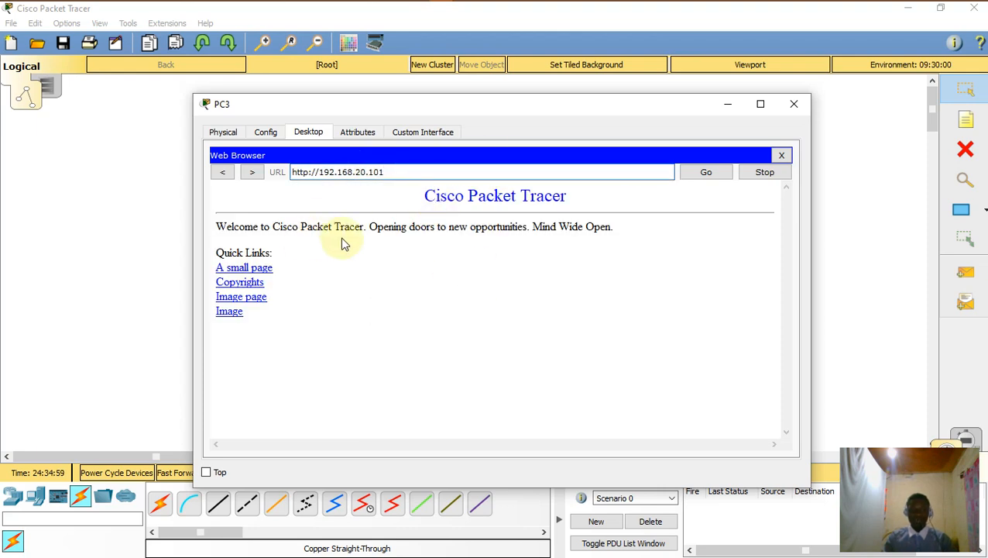
pyautogui.moveTo(432, 196); pyautogui.dragTo(478, 214)
pyautogui.moveTo(419, 225); pyautogui.dragTo(706, 222)
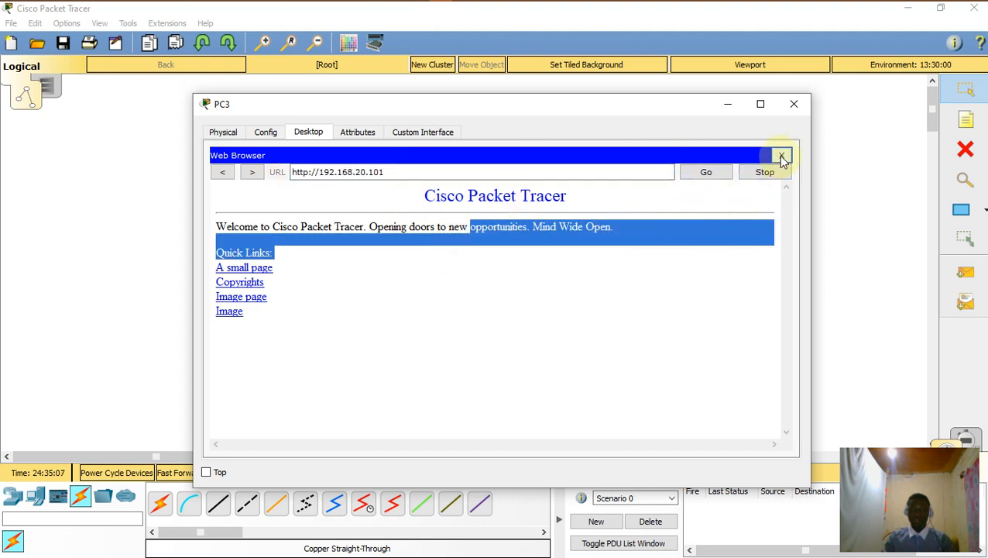
pyautogui.click(782, 157)
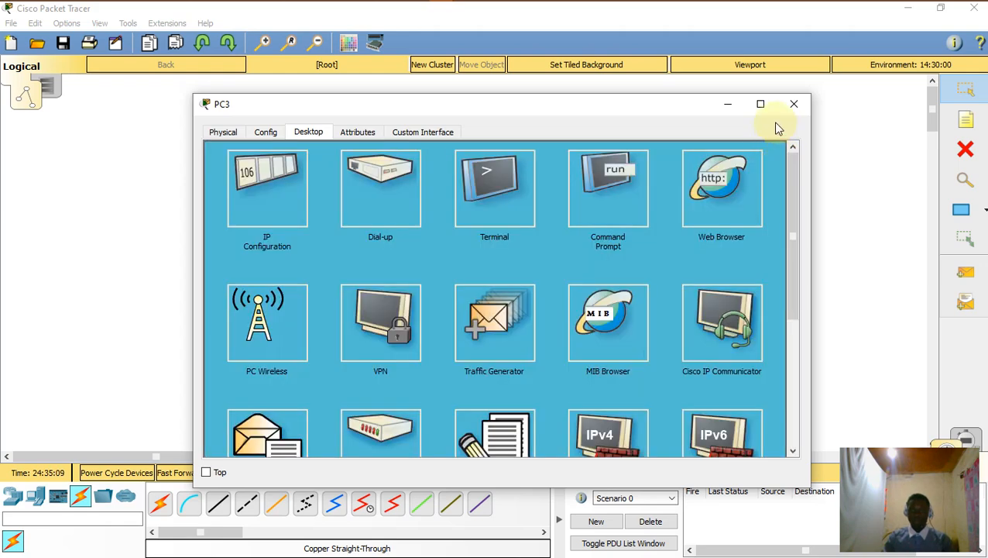
pyautogui.click(794, 103)
# Test name resolution from PC4 by loading mediatech.com in its web browser.
pyautogui.click(284, 275)
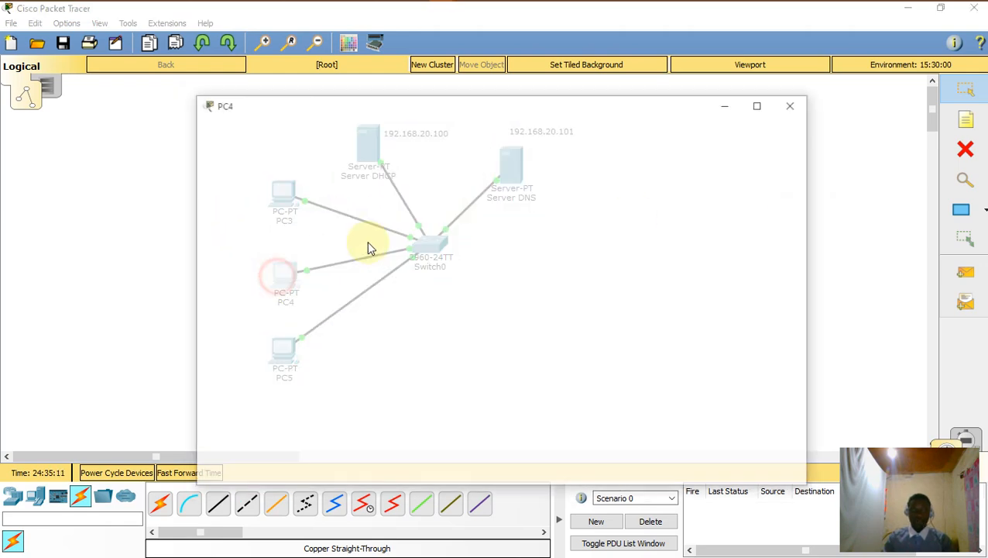
pyautogui.click(716, 209)
pyautogui.click(350, 172)
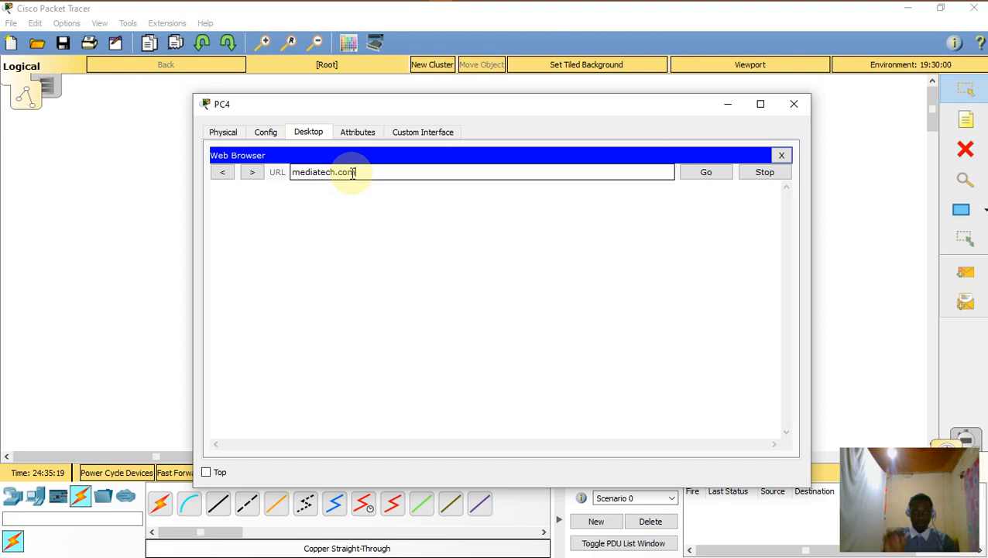
pyautogui.press('Return')
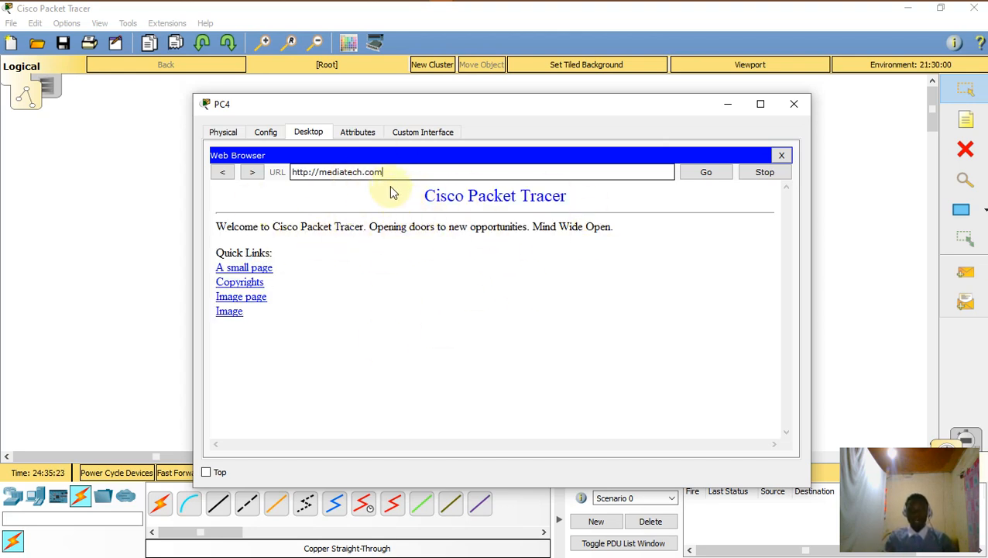
# Replace the URL in PC4's web browser with 192.168.20.101 and load the page by its IP address.
pyautogui.moveTo(395, 171); pyautogui.dragTo(122, 163)
pyautogui.moveTo(399, 171); pyautogui.dragTo(180, 176)
pyautogui.moveTo(387, 172); pyautogui.dragTo(256, 172)
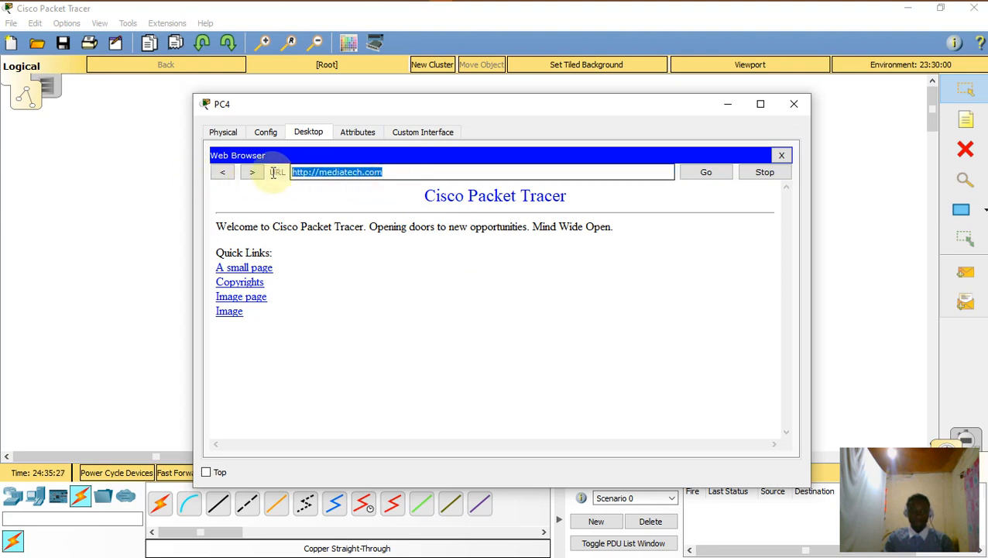
pyautogui.click(712, 176)
pyautogui.click(499, 180)
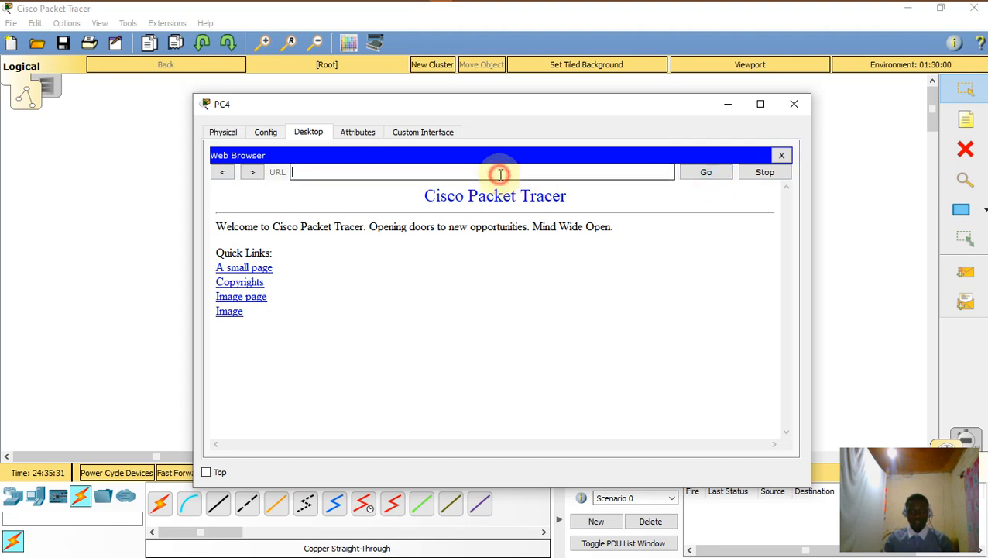
pyautogui.click(565, 172)
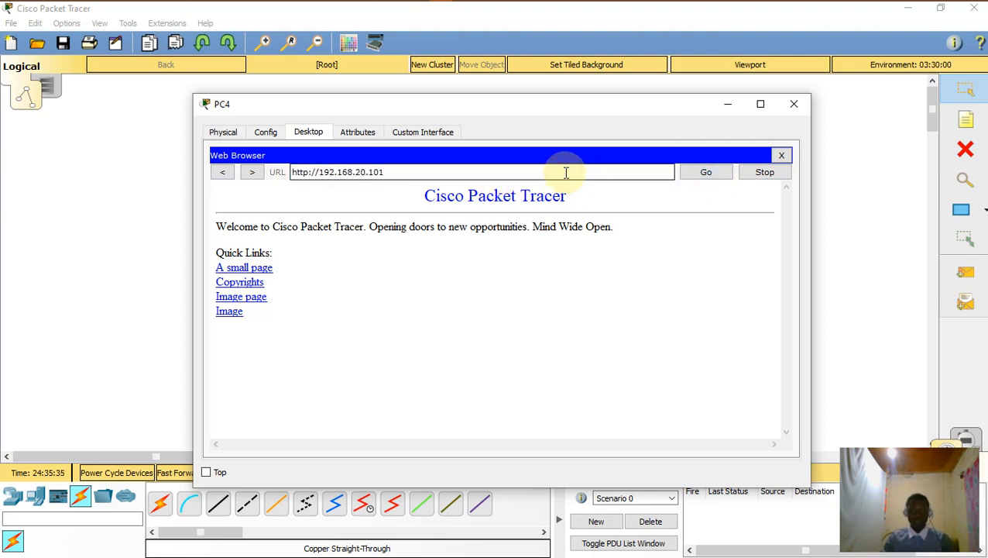
pyautogui.tripleClick(408, 171)
pyautogui.click(783, 156)
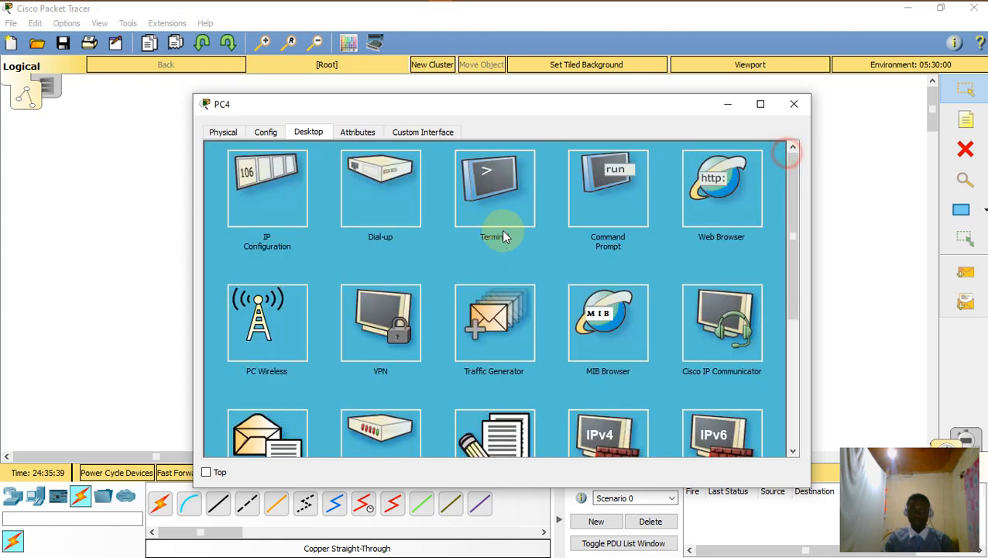
pyautogui.click(794, 104)
# Load 192.168.20.101 in the web browser of Server DHCP, clear the URL and close the server's window.
pyautogui.click(368, 144)
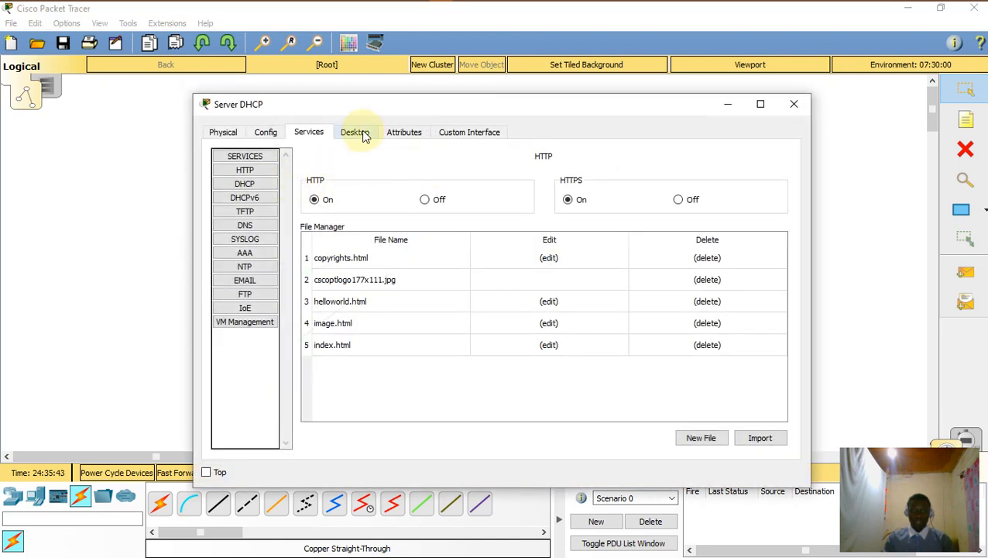
pyautogui.click(364, 136)
pyautogui.click(716, 194)
pyautogui.click(342, 172)
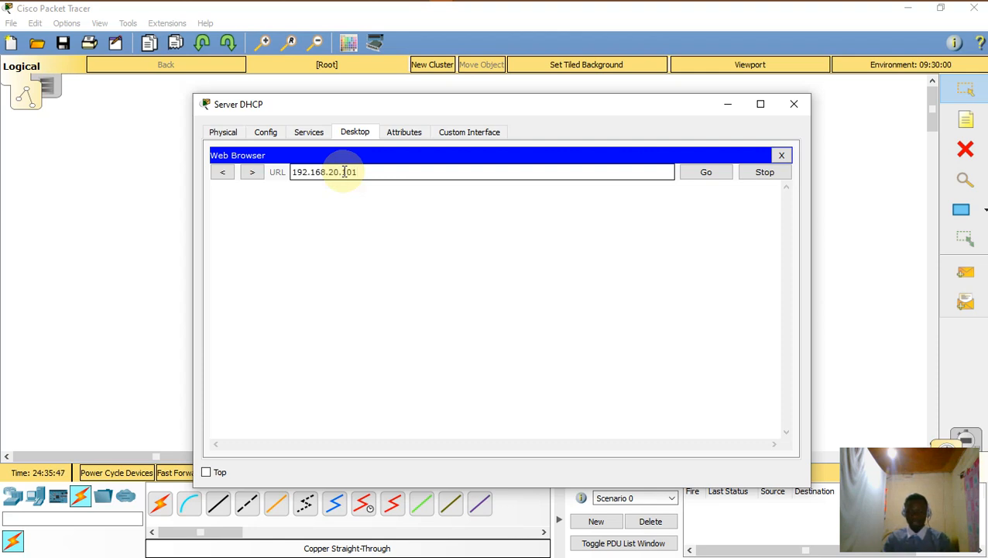
pyautogui.write('192.168.20.101')
pyautogui.press('Return')
pyautogui.moveTo(420, 170); pyautogui.dragTo(165, 169)
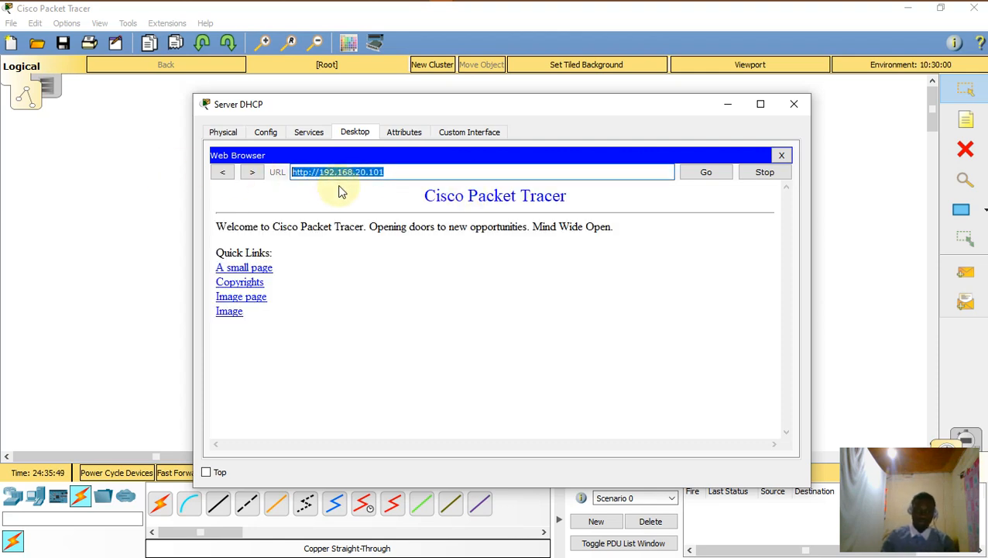
pyautogui.press('BackSpace')
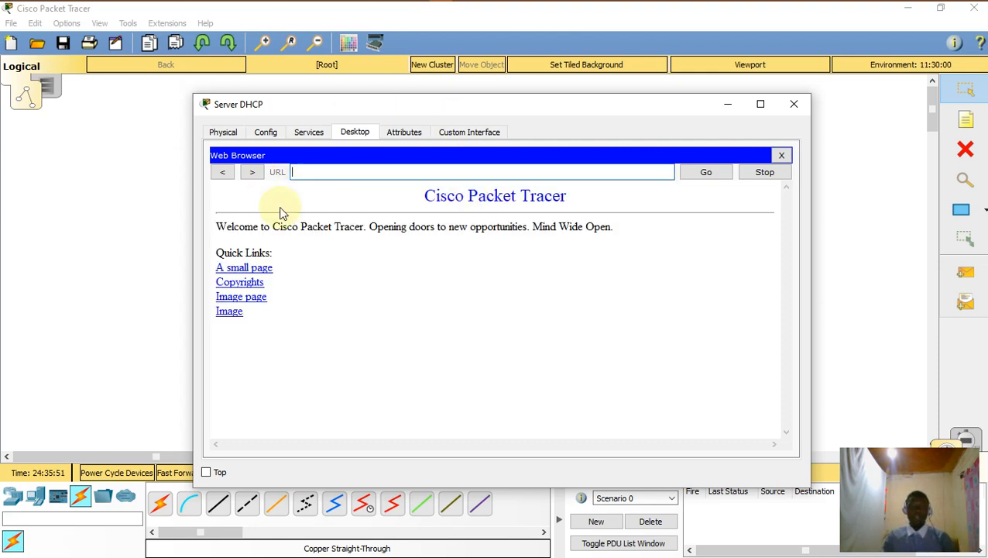
pyautogui.click(801, 109)
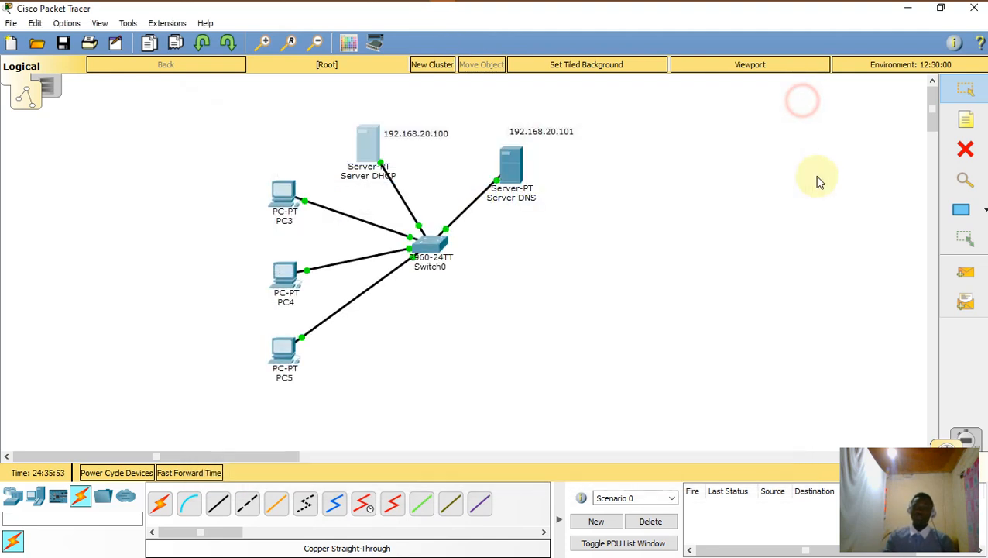
pyautogui.moveTo(247, 108); pyautogui.dragTo(681, 370)
pyautogui.moveTo(172, 114); pyautogui.dragTo(666, 436)
pyautogui.moveTo(192, 99); pyautogui.dragTo(620, 435)
pyautogui.moveTo(157, 102); pyautogui.dragTo(740, 552)
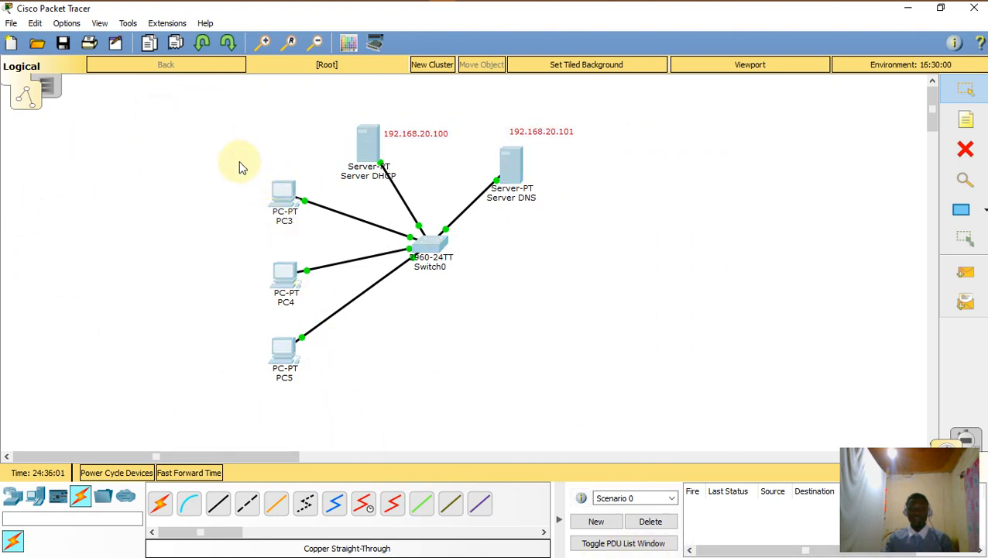